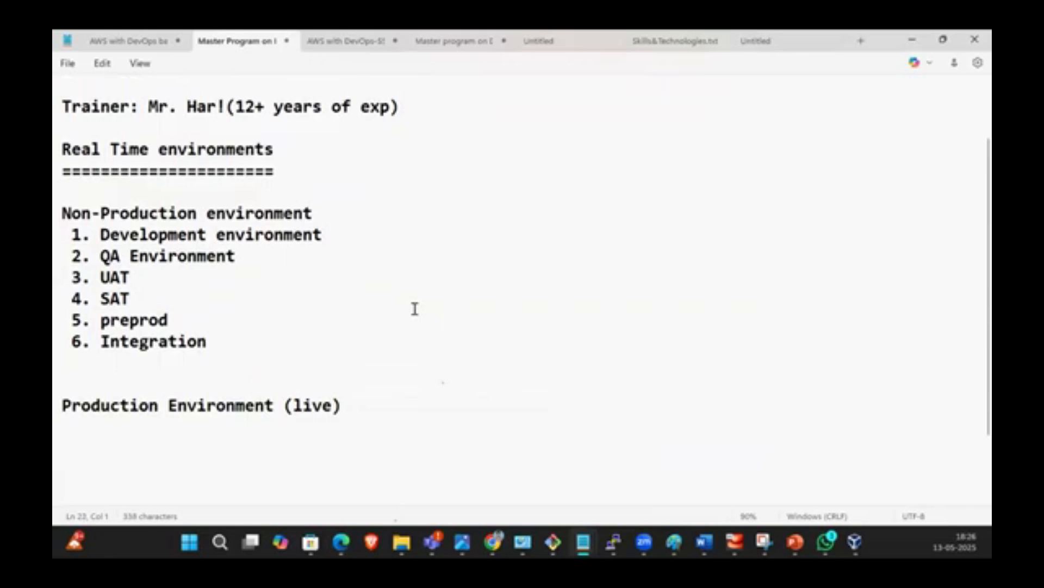
- Below the "Production Environment (live)" line, begin a new line reading "How to download and setup the oracle virtual box"
key(Up)
key(Up)
text(How to set)
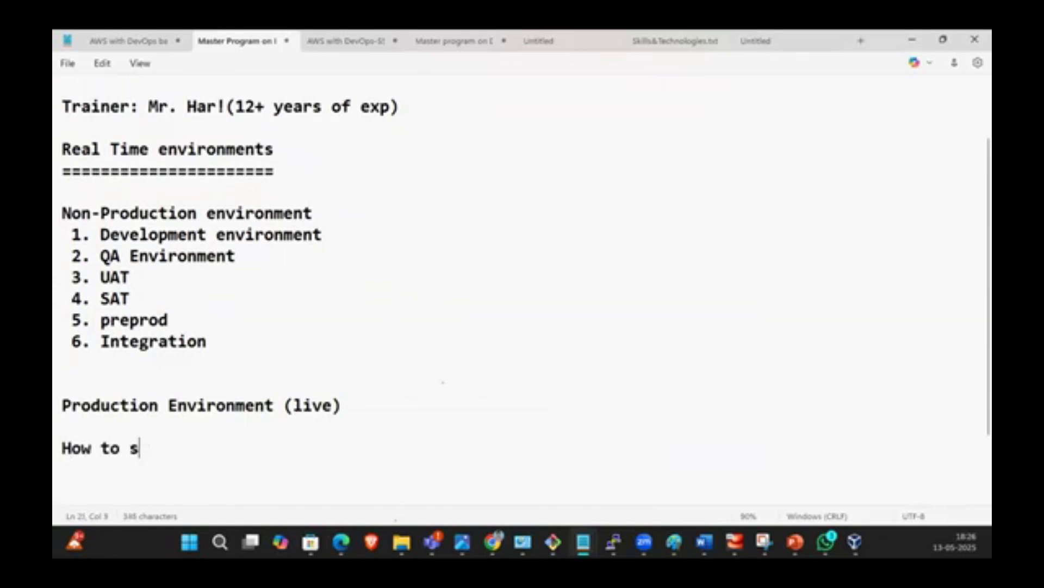
key(BackSpace)
key(BackSpace)
key(BackSpace)
text(downl)
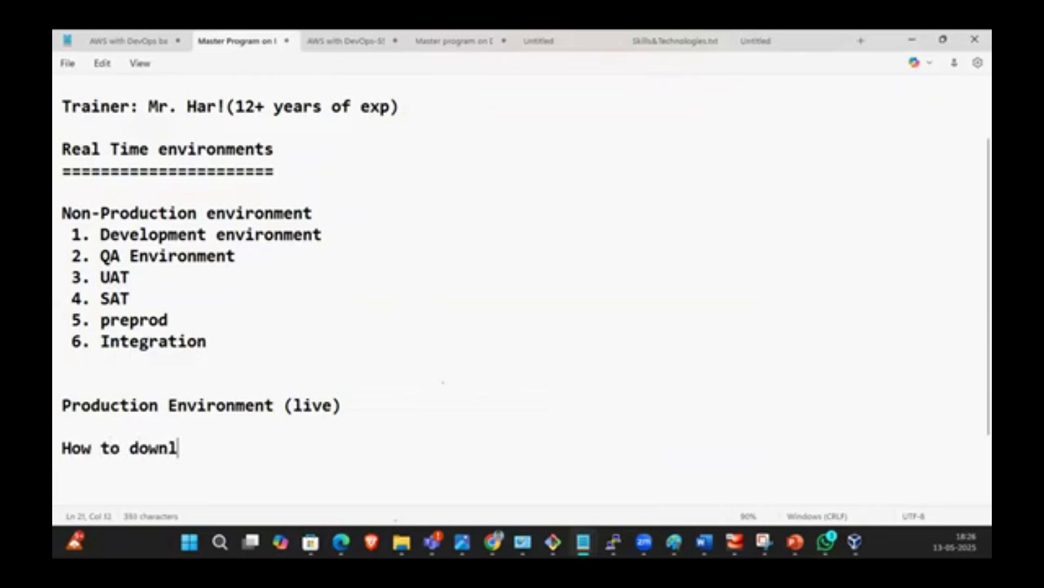
text(oad and s)
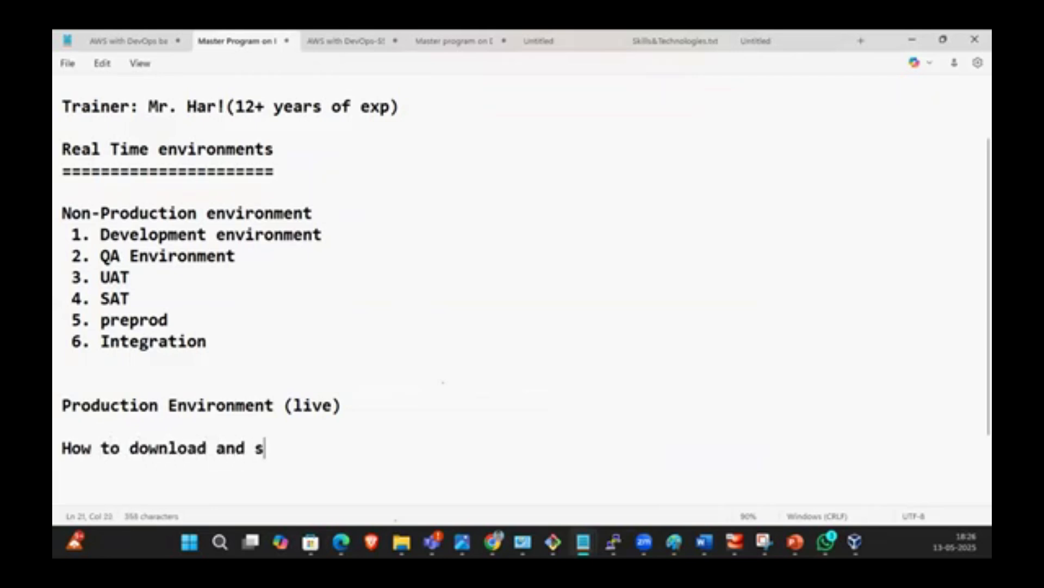
text(etup the )
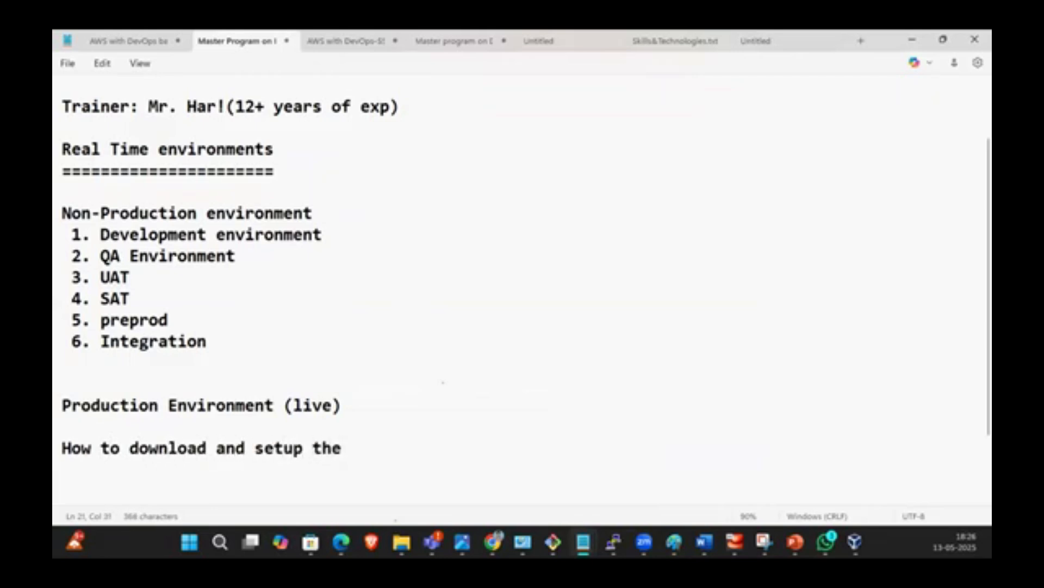
text(oracle )
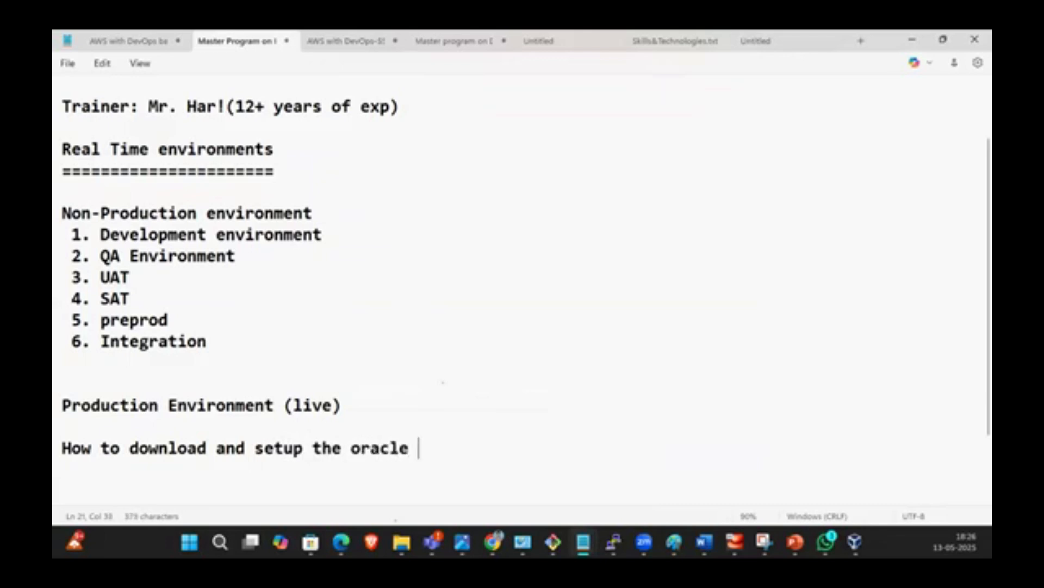
text(viruatl)
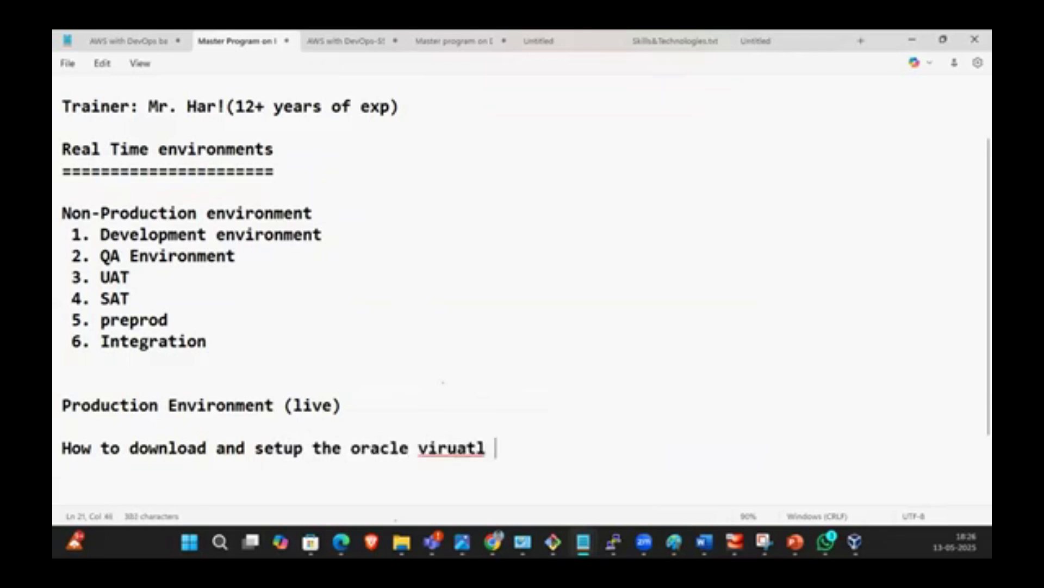
key(BackSpace)
key(BackSpace)
key(BackSpace)
key(BackSpace)
text(tu)
key(BackSpace)
key(BackSpace)
key(BackSpace)
text(tual box an)
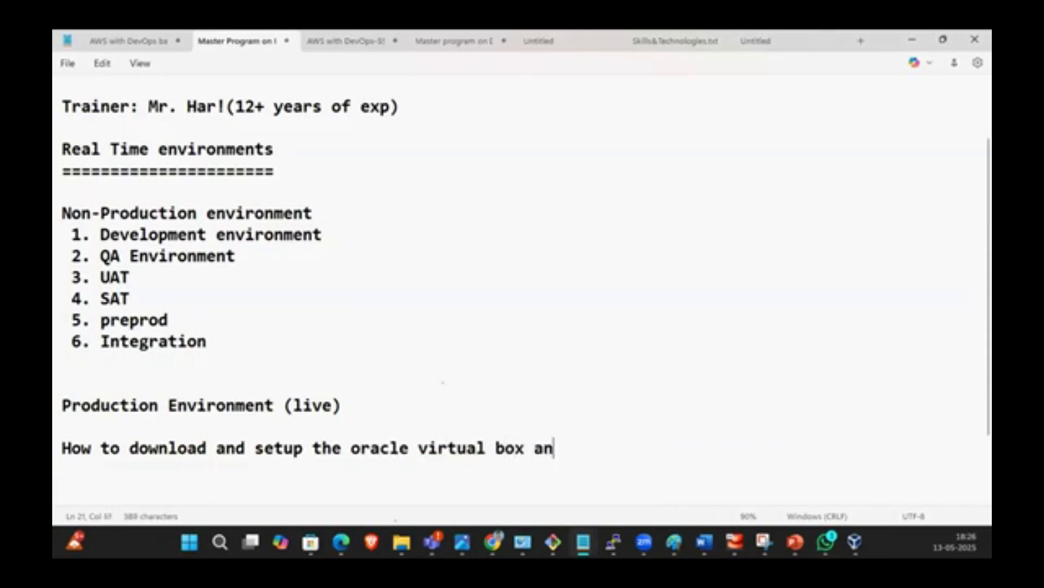
- Complete the virtual box line with "and how to install centos9 on virtual box", followed by a blank line
text(d how to insta)
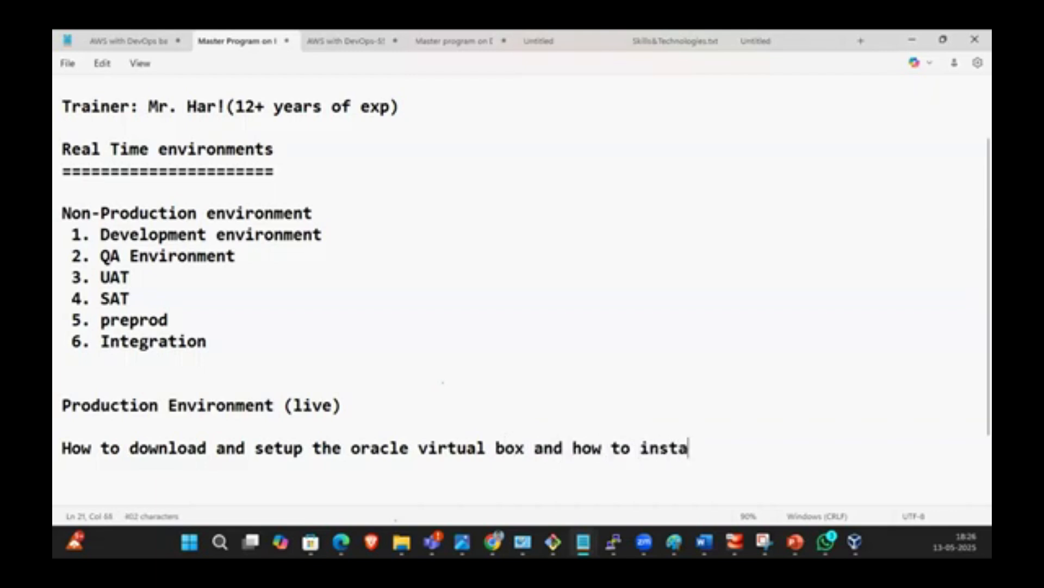
text(ll cen)
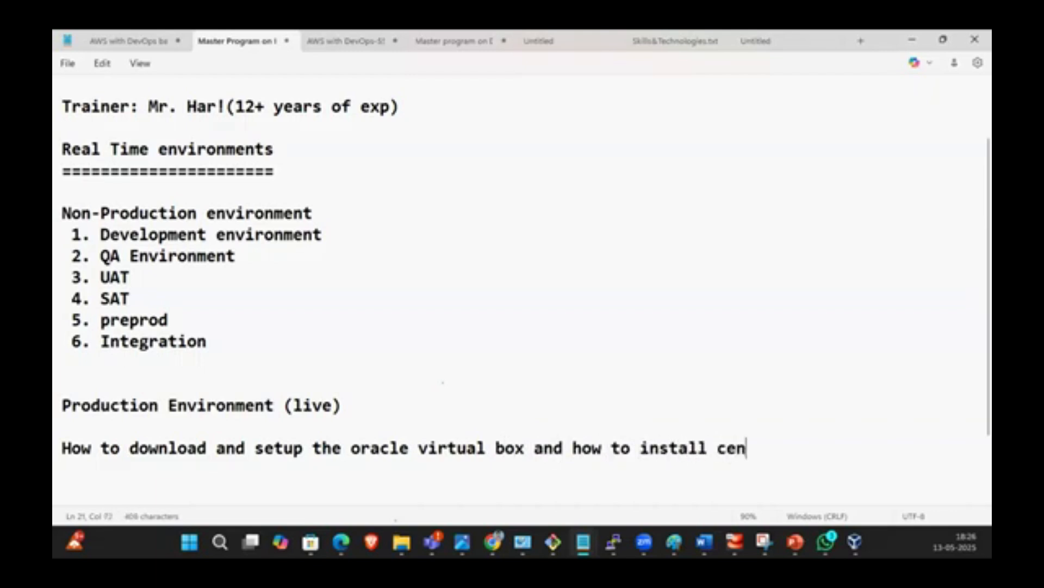
text(tos9 )
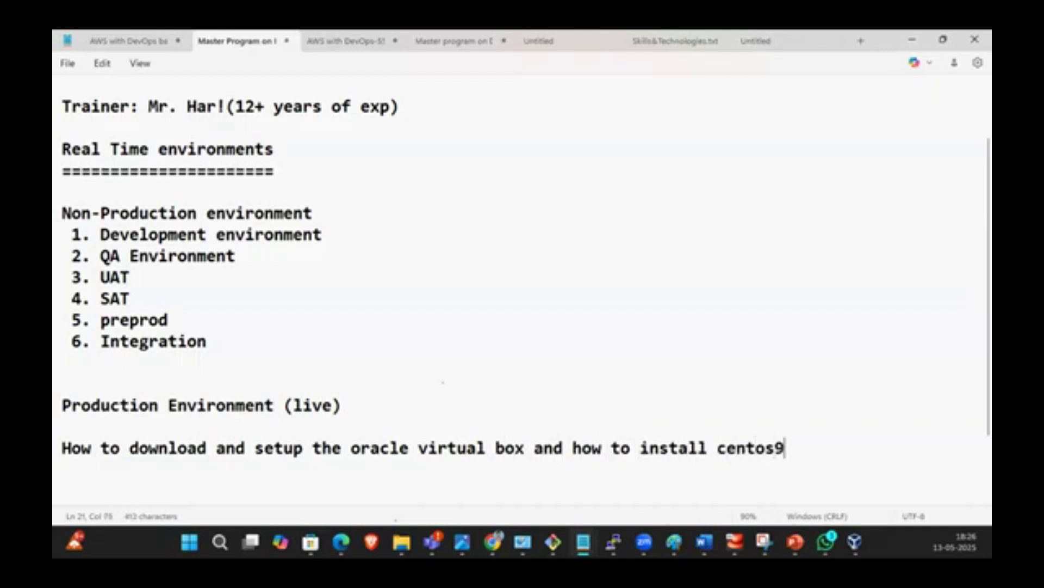
text(on virtual o)
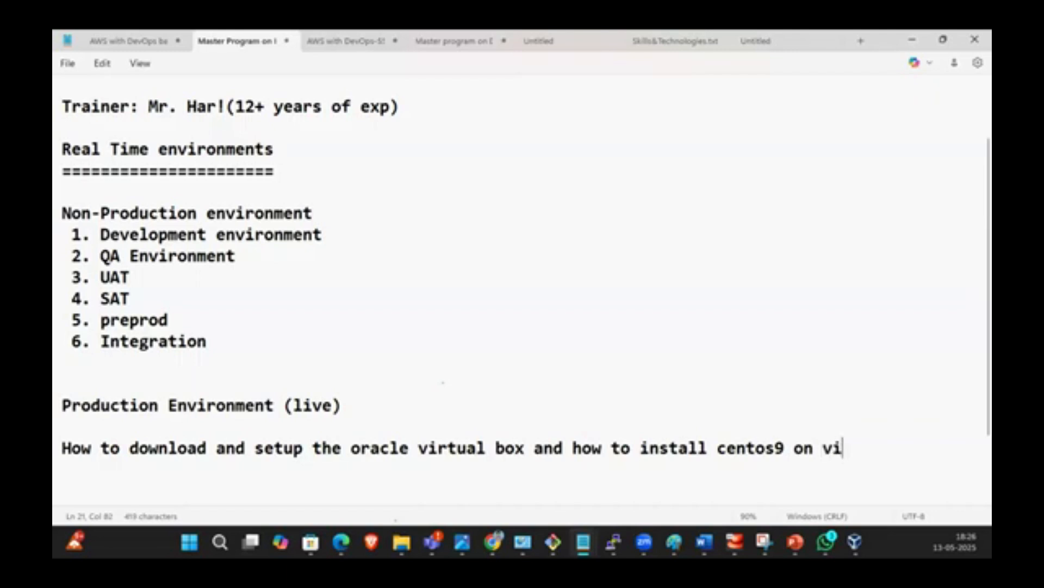
key(BackSpace)
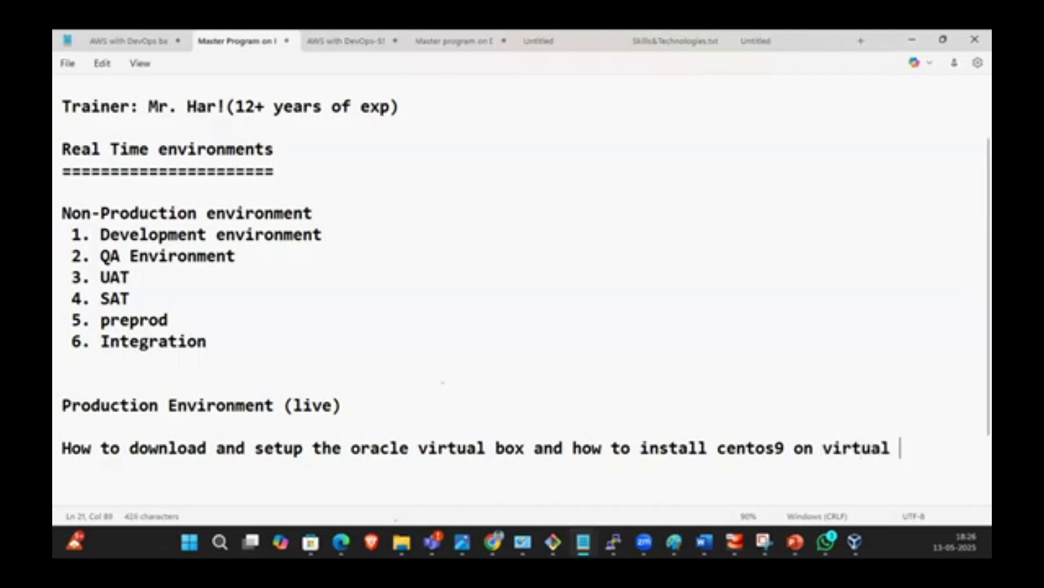
text(box)
key(Return)
key(Return)
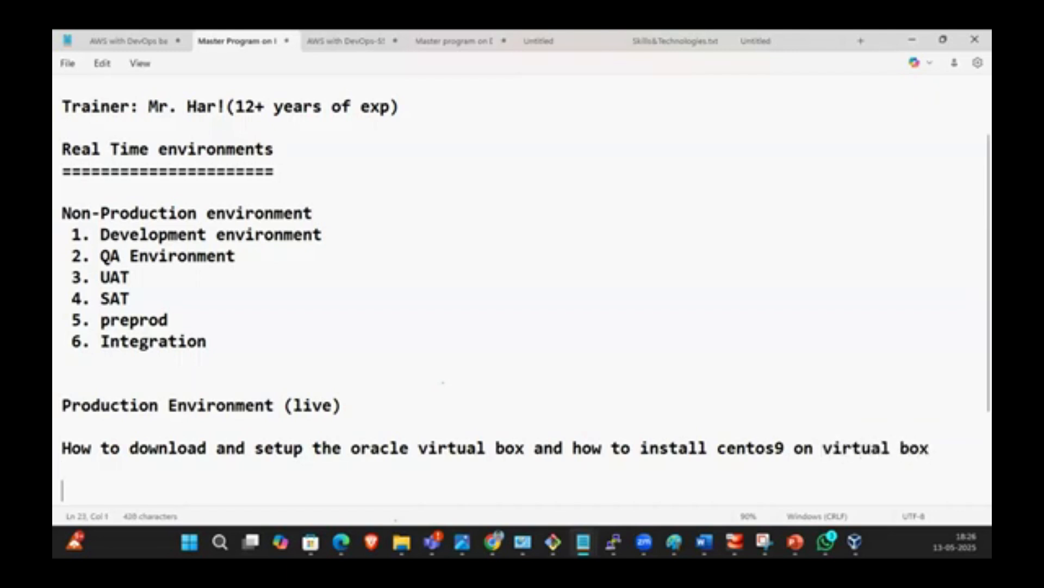
- Add the heading "Download the softwares:" below the virtual box line
text(Download the so)
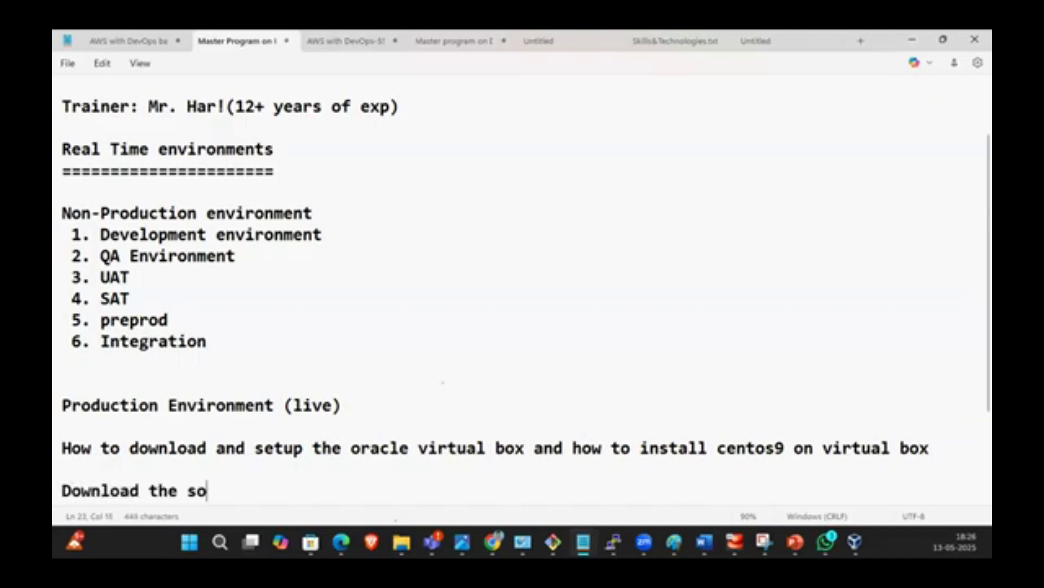
text(ftwares)
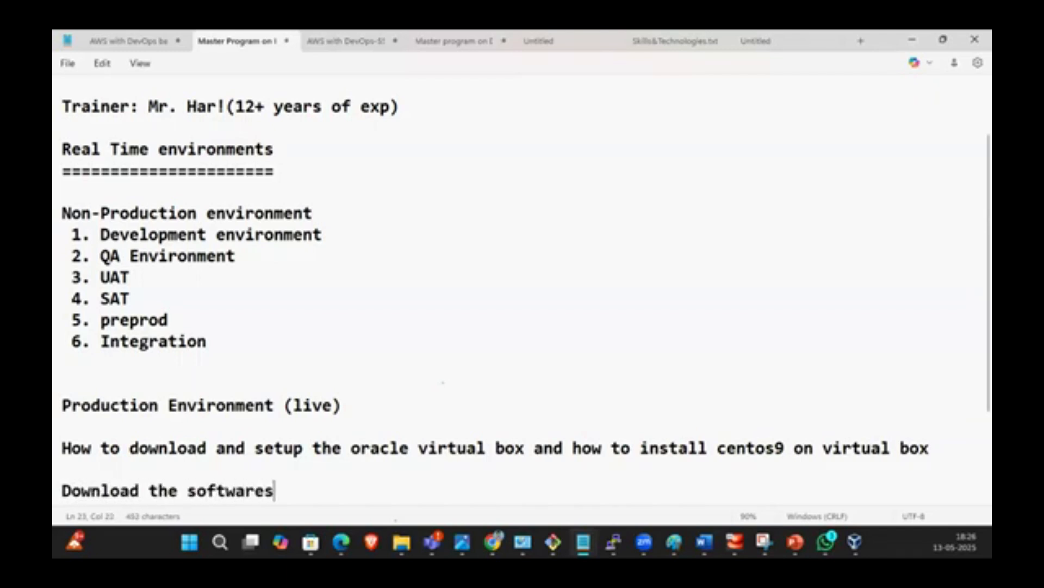
text(:)
key(Return)
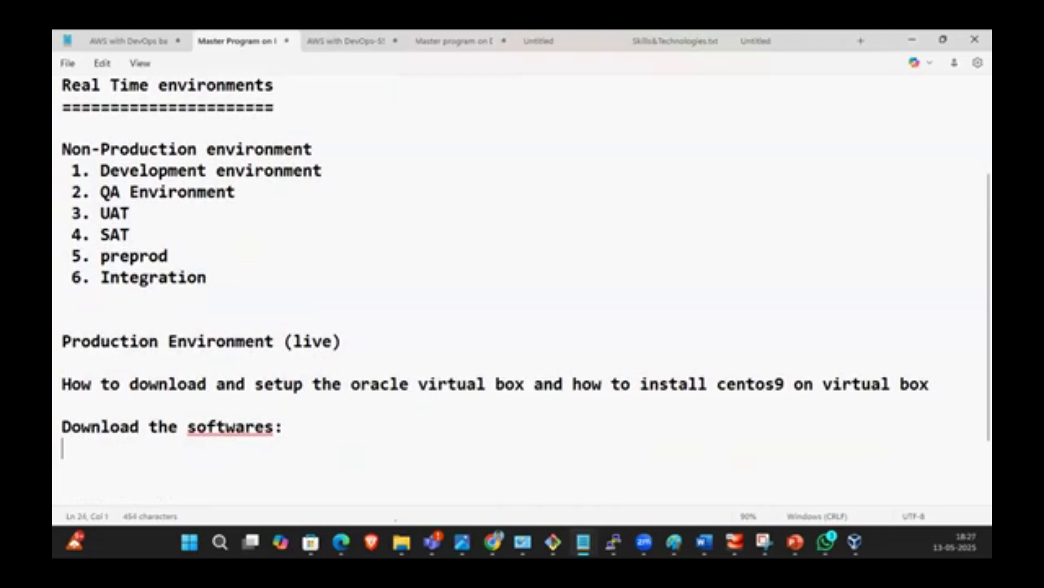
key(BackSpace)
key(BackSpace)
key(BackSpace)
key(BackSpace)
key(BackSpace)
key(BackSpace)
key(BackSpace)
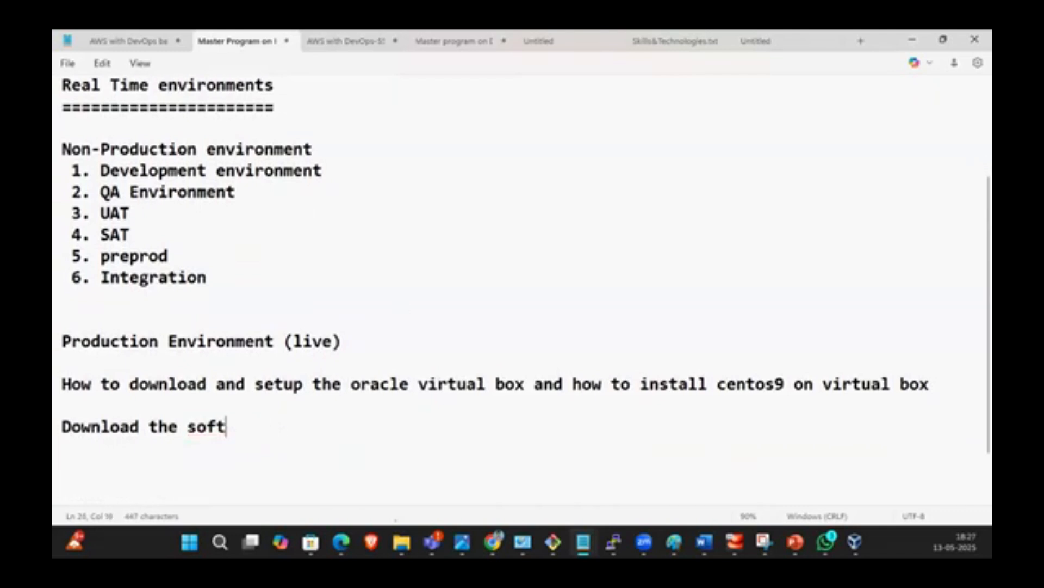
text(wares:)
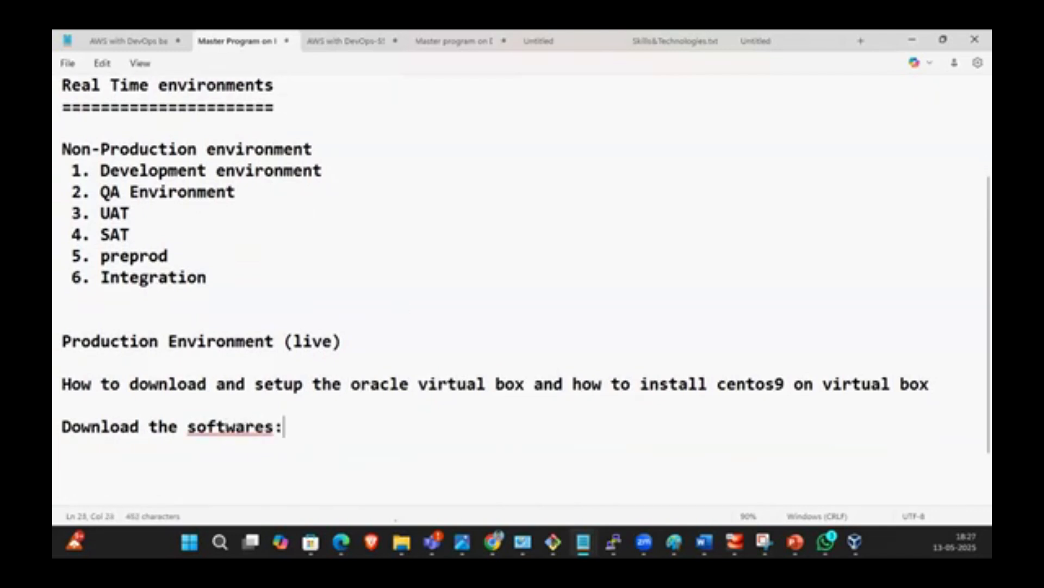
- Add a second heading "Install the softwares:" directly below the download heading
key(Return)
text(Install the l)
key(BackSpace)
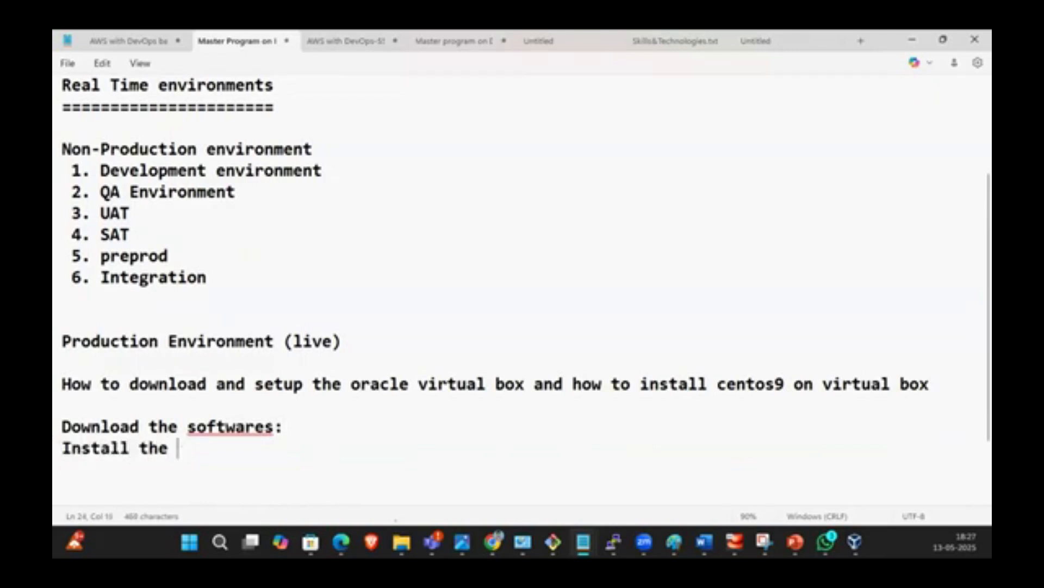
text(softwares)
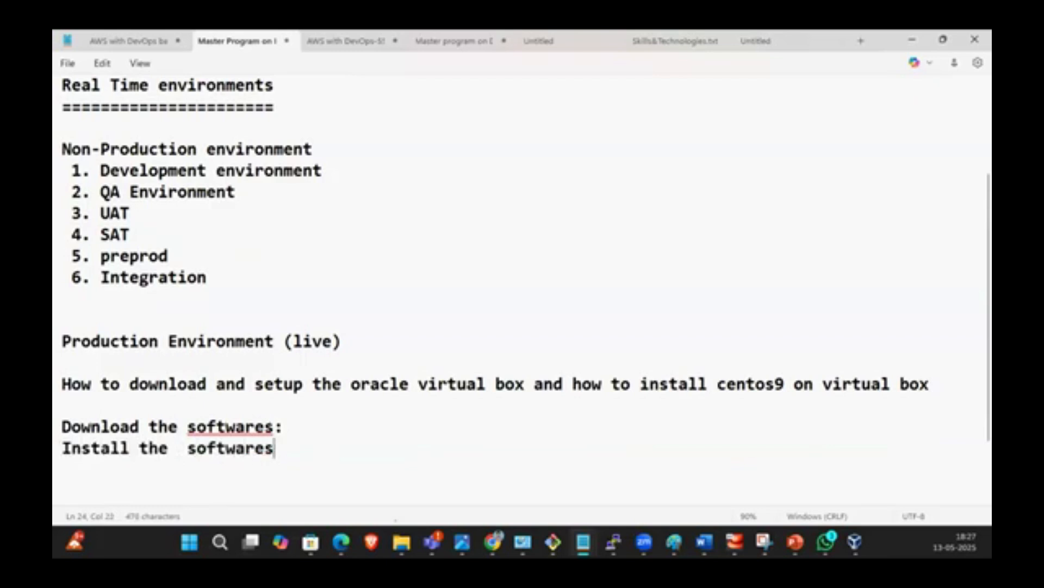
text(:)
key(Return)
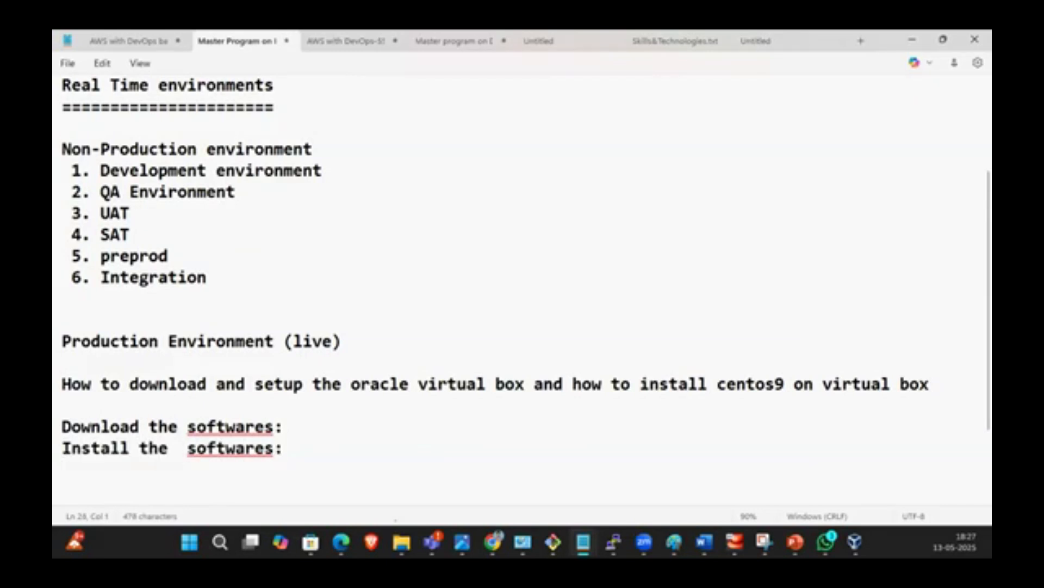
- Underline the "Download the softwares:" heading with a row of equals signs and insert blank lines beneath it
click(283, 422)
key(Return)
text(==)
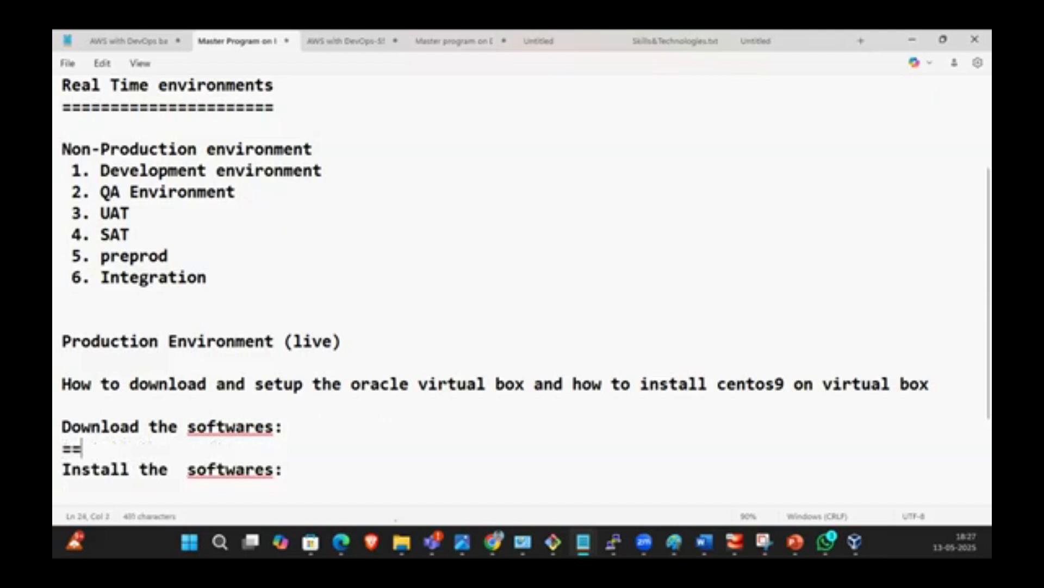
text(==============)
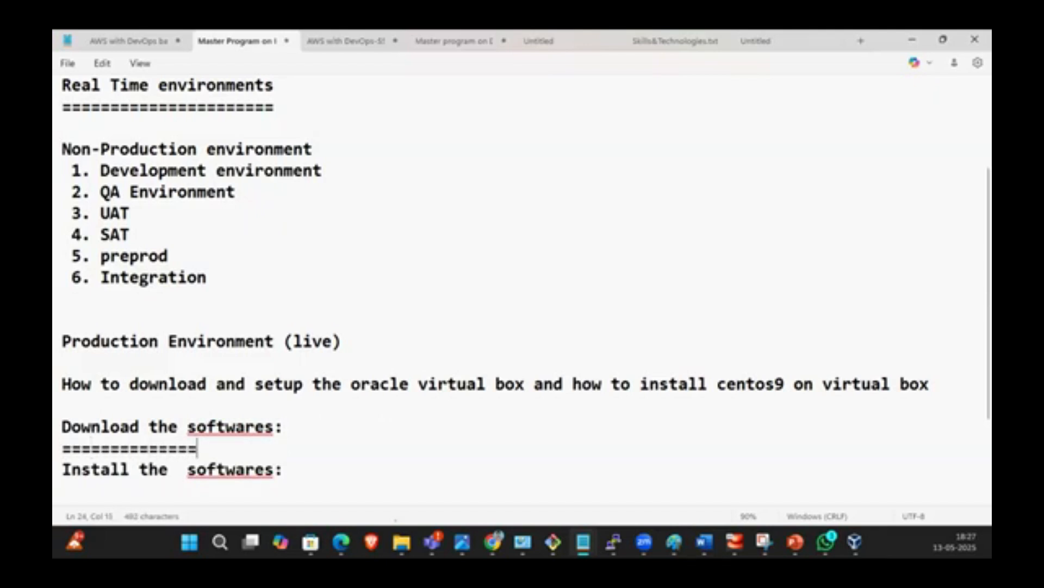
text(=======)
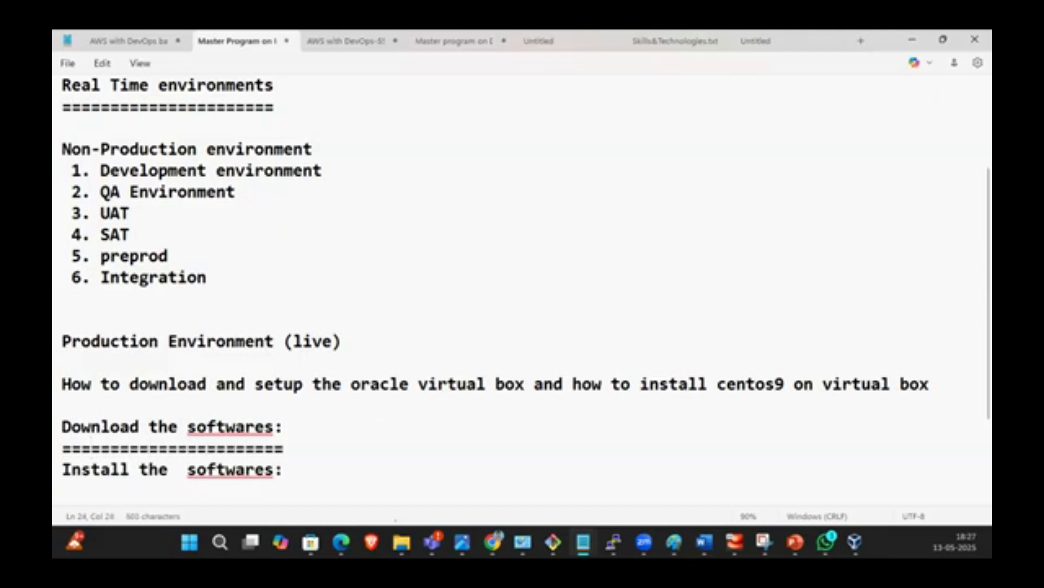
key(Return)
key(Return)
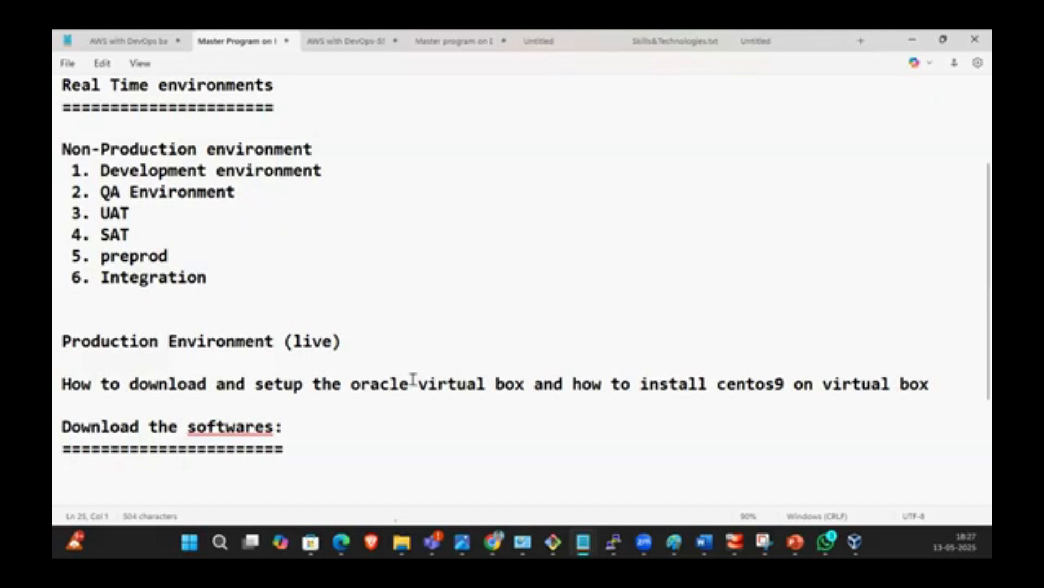
- Enter the first item "1. Oracle virtual box" under the download heading, leaving blank space after it
scroll(291, 379, down, 3)
text(1,)
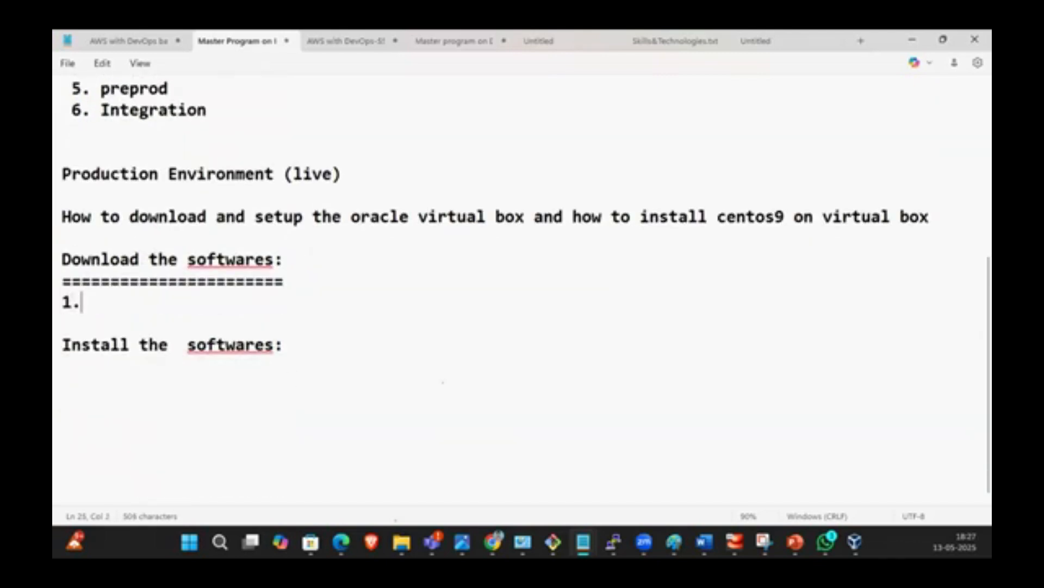
text( Oracle )
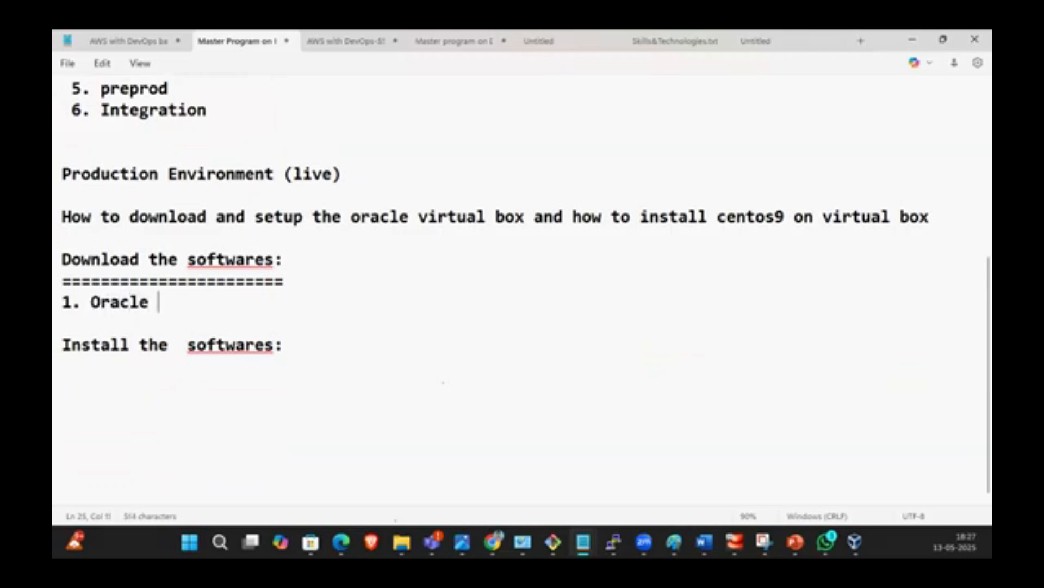
text(virua)
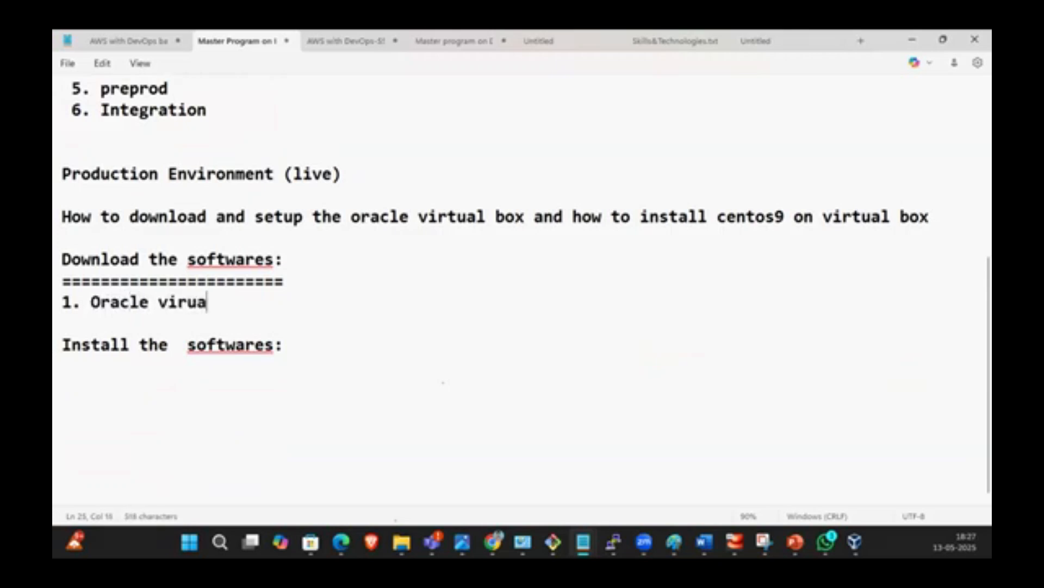
key(BackSpace)
text(tual bo)
key(BackSpace)
key(BackSpace)
key(BackSpace)
key(BackSpace)
key(BackSpace)
key(BackSpace)
key(BackSpace)
key(BackSpace)
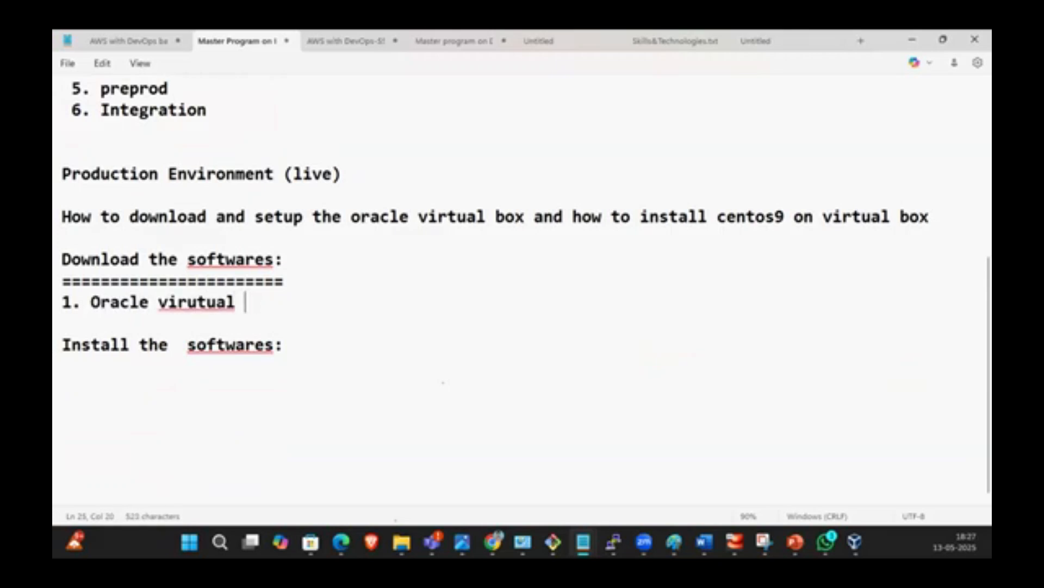
text(tual box)
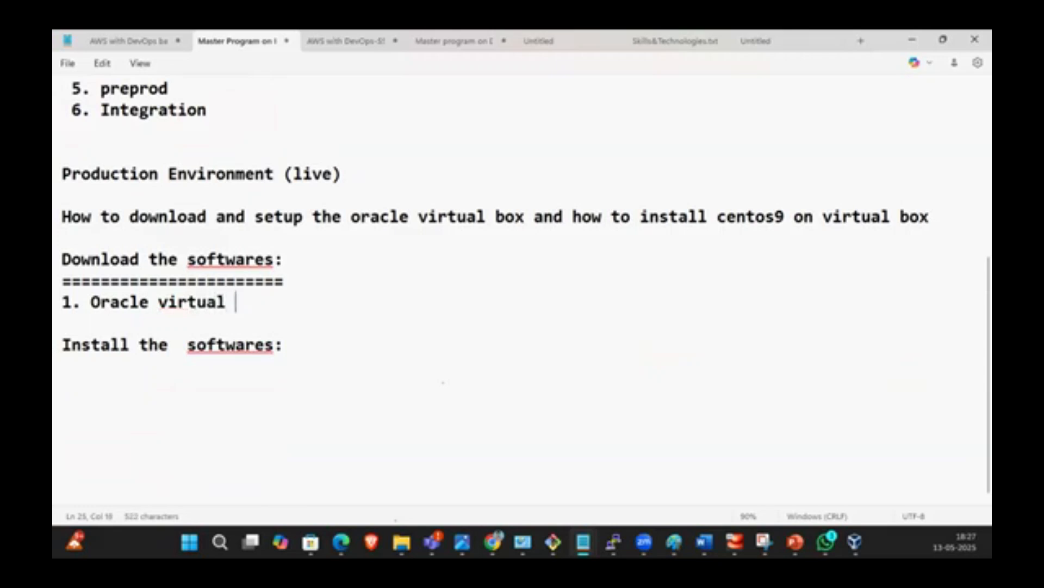
key(Return)
key(Return)
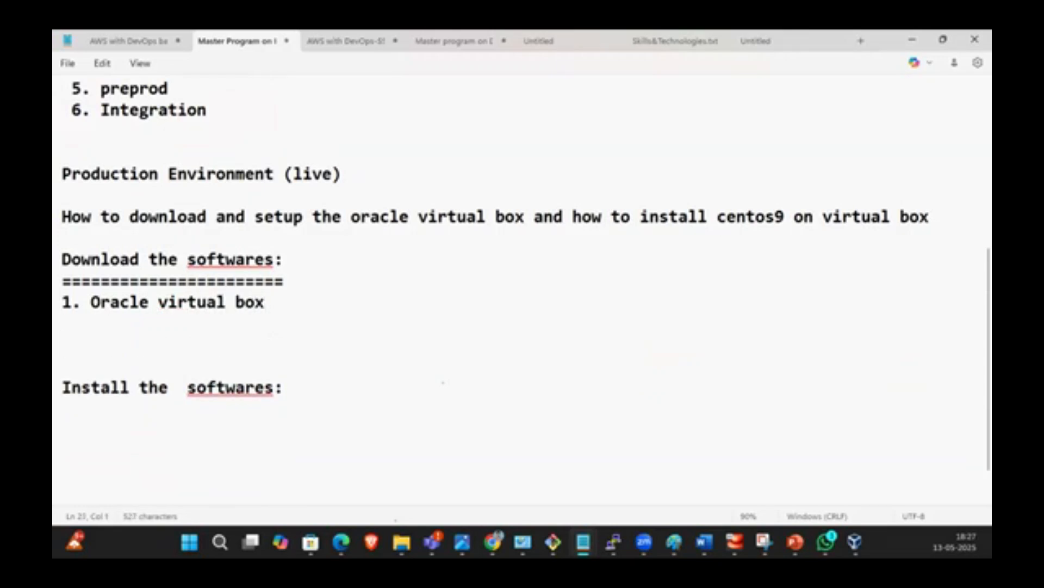
- Add the second download item "2. Vs C++ 2019" with a blank line after it
text(2. Vs C++ 2019)
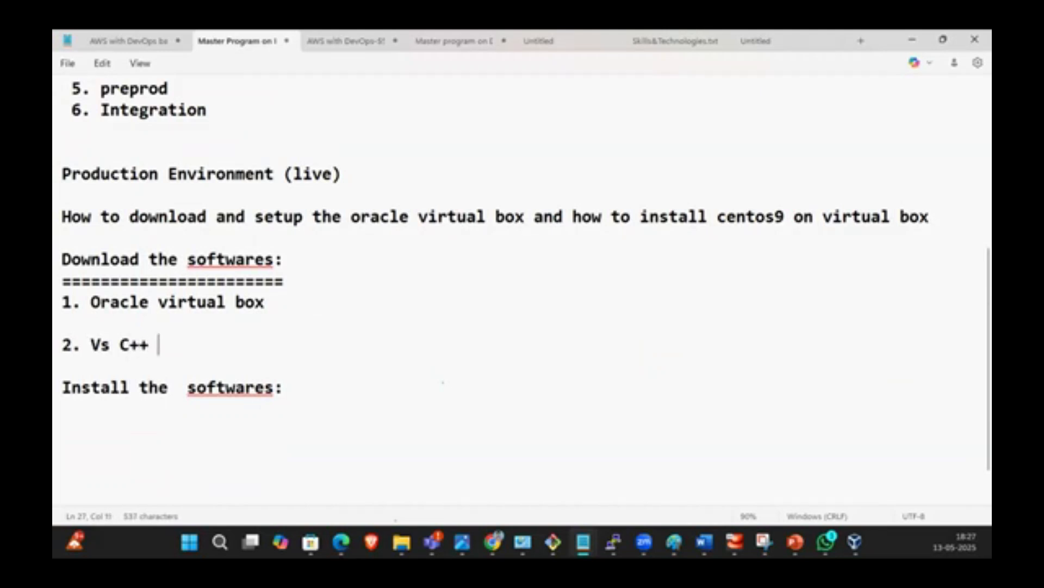
key(Return)
key(Return)
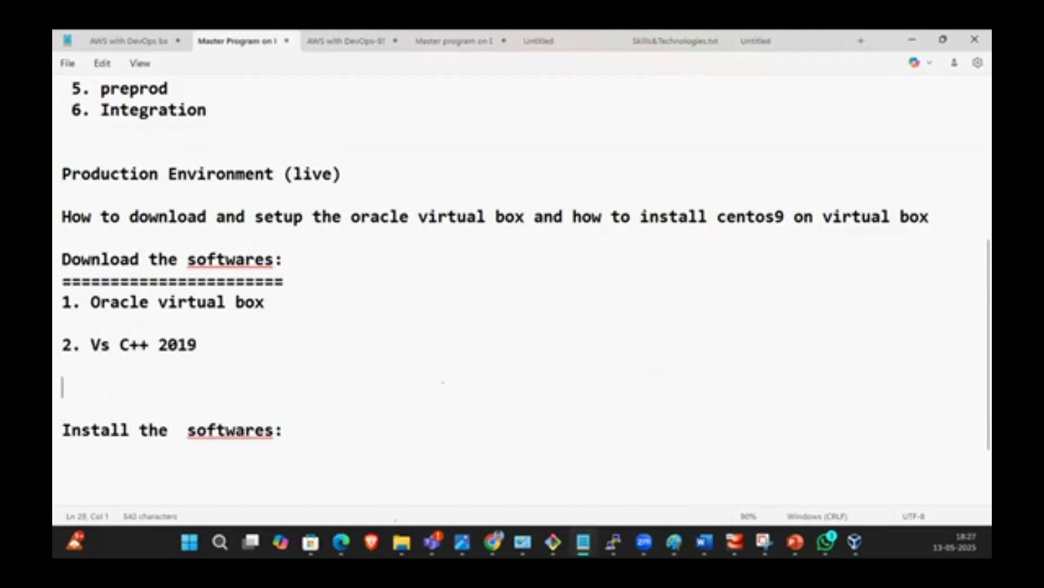
- Add the third download item "3. Centos9 iso" and append a colon to the "Oracle virtual box" item
text(3. Centos)
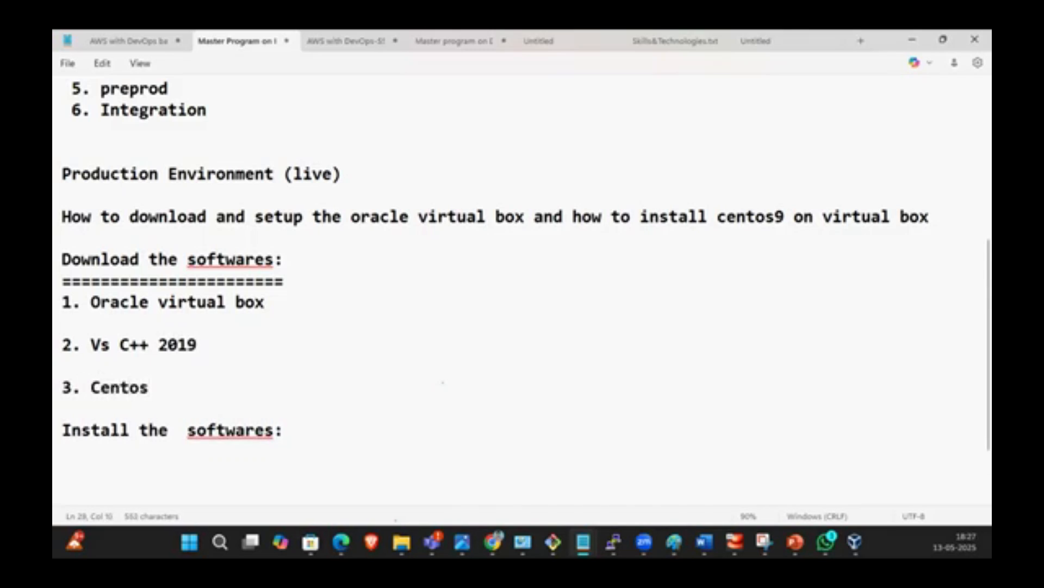
text(9 iso downlo)
key(BackSpace)
key(BackSpace)
key(BackSpace)
key(BackSpace)
key(BackSpace)
key(BackSpace)
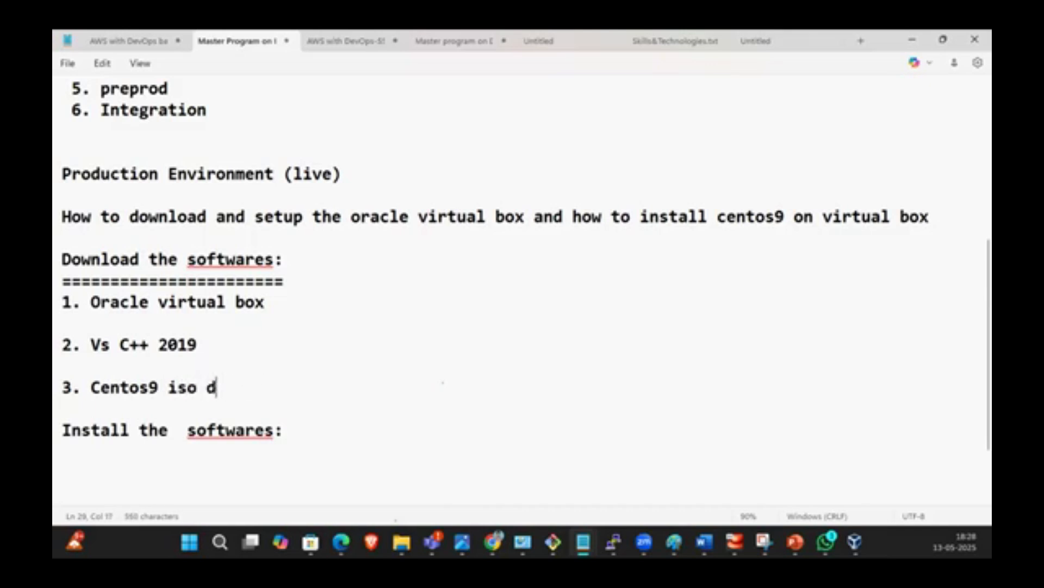
click(279, 297)
text(:)
- Switch to Chrome and search the web for "oracle virtual box" in a new tab
mouse_move(493, 540)
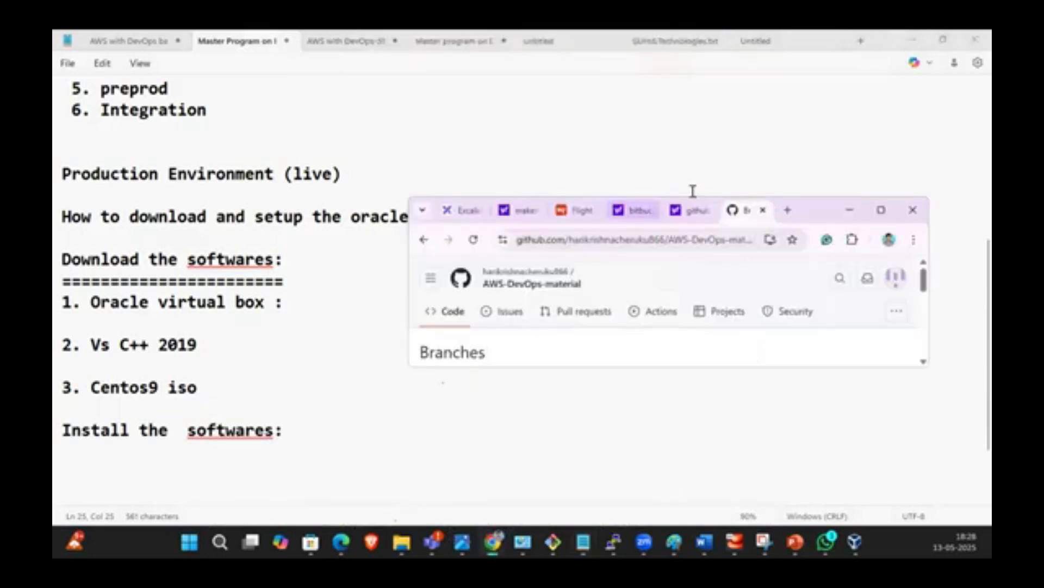
click(881, 209)
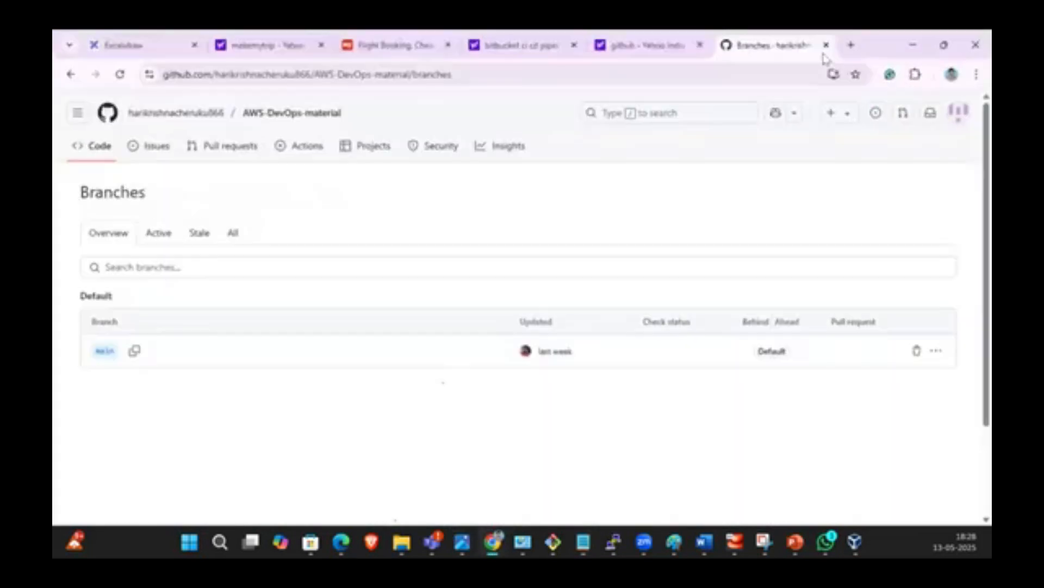
click(851, 44)
text(g)
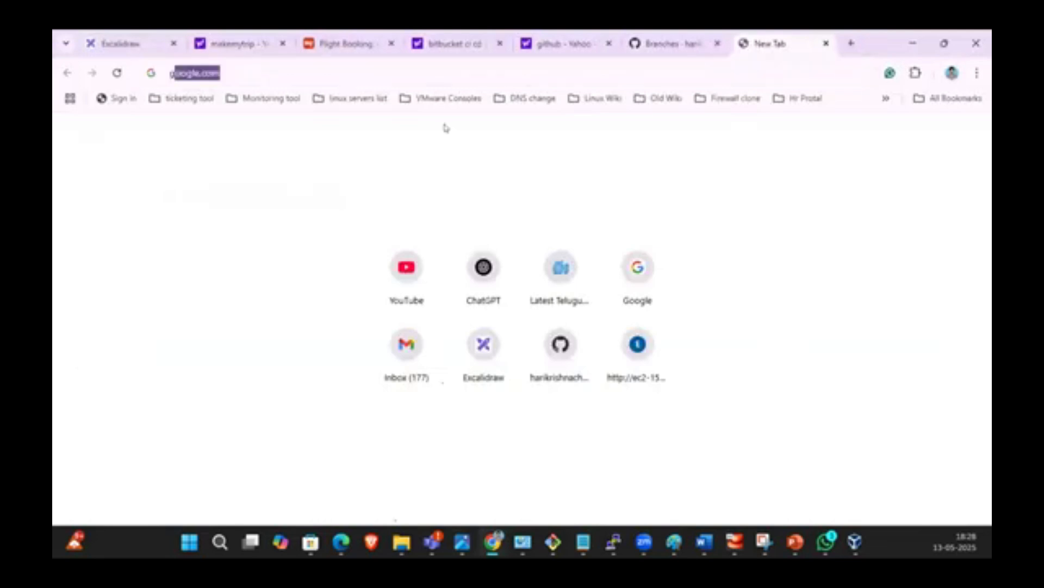
key(BackSpace)
key(BackSpace)
text(ora)
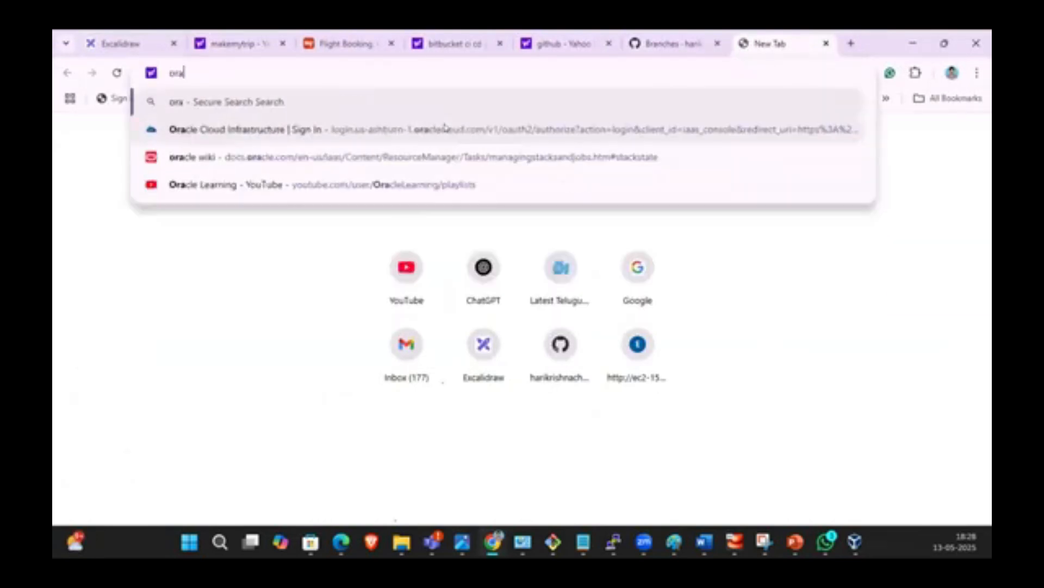
text(cle virtual box)
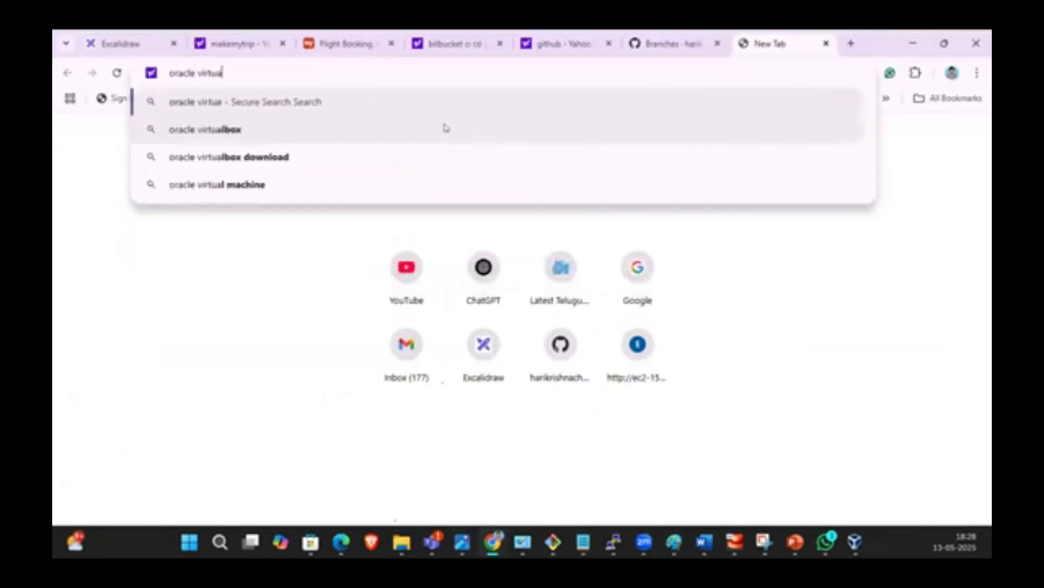
key(Return)
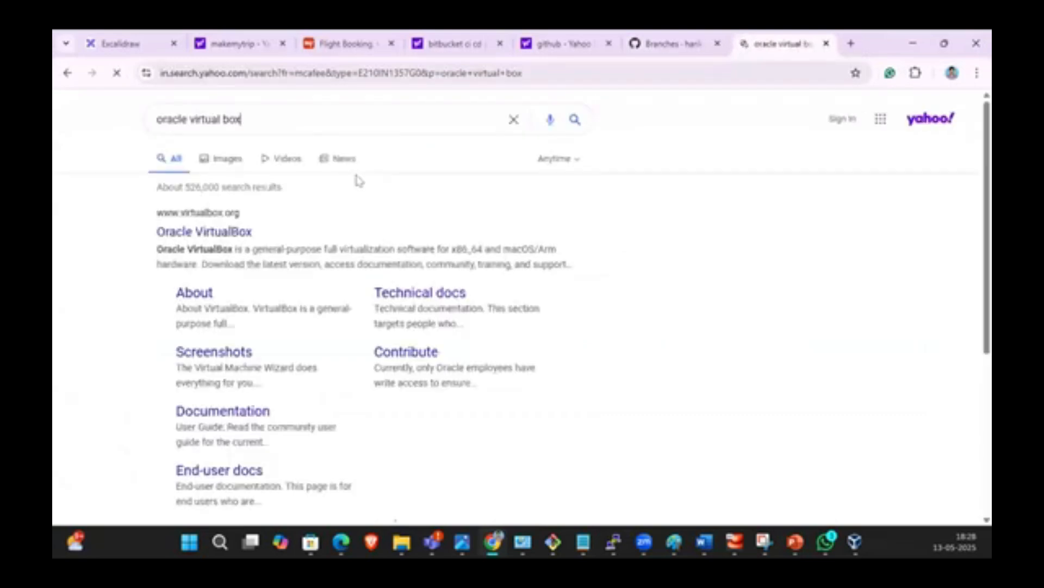
- Go to the download page on virtualbox.org and download the VirtualBox 7.1.8 package for Windows hosts
click(216, 232)
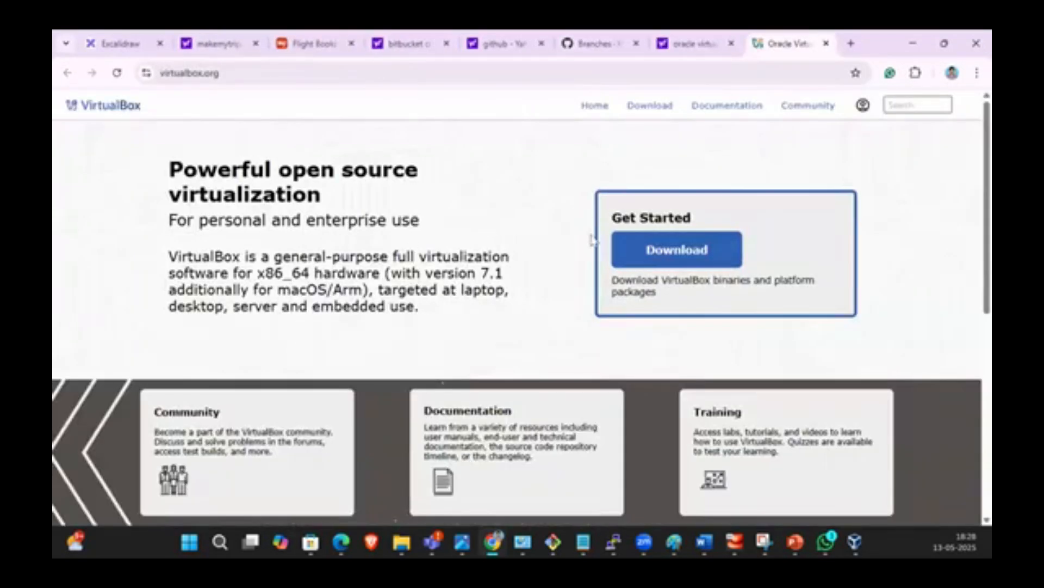
scroll(629, 250, down, 3)
scroll(636, 245, up, 3)
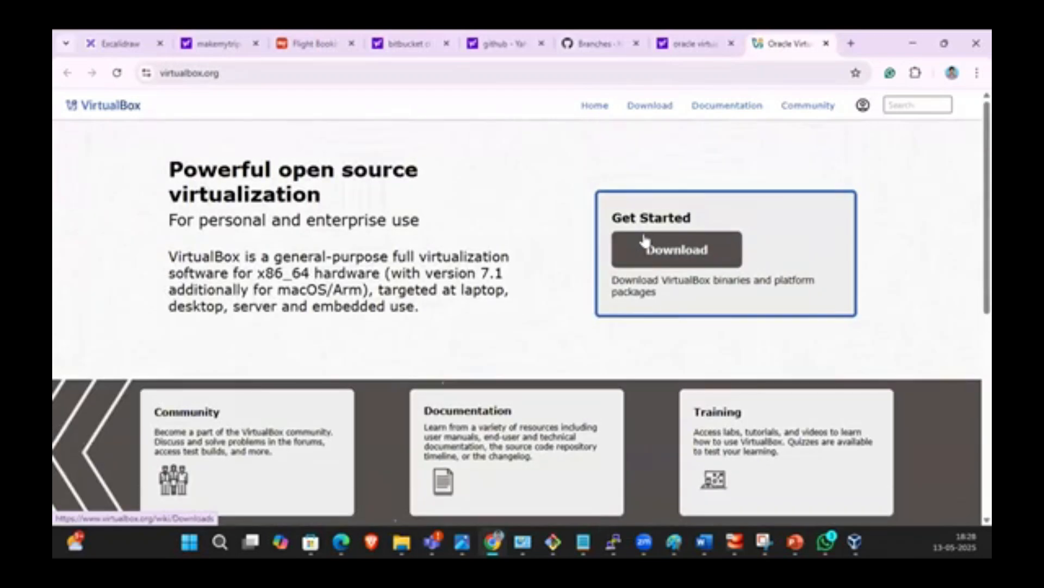
click(644, 242)
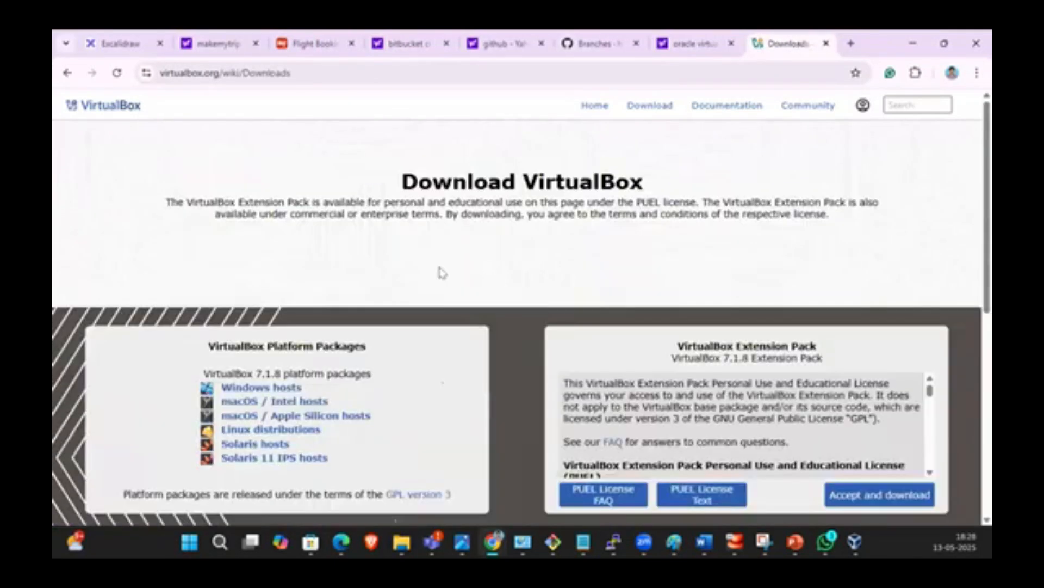
scroll(442, 273, down, 2)
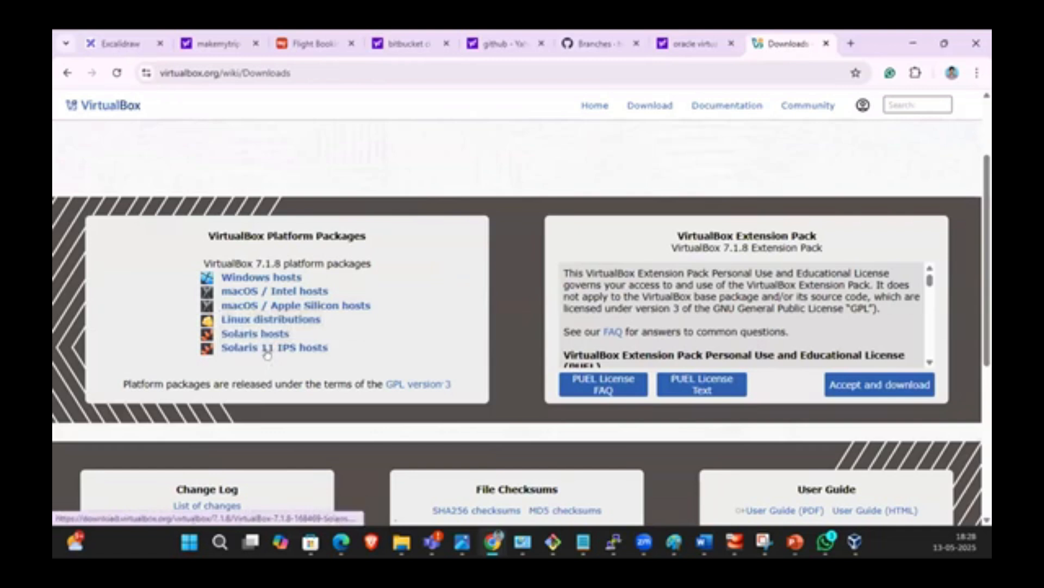
click(267, 279)
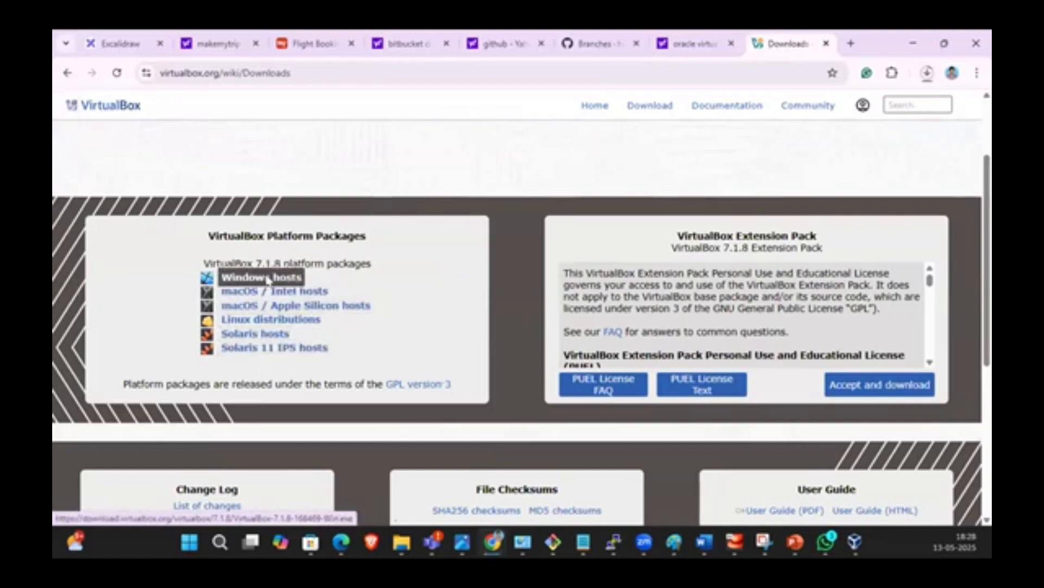
- Copy the Windows hosts download link into the Notepad notes after "Oracle virtual box :" and append a colon to "Vs C++ 2019"
right_click(266, 279)
click(327, 403)
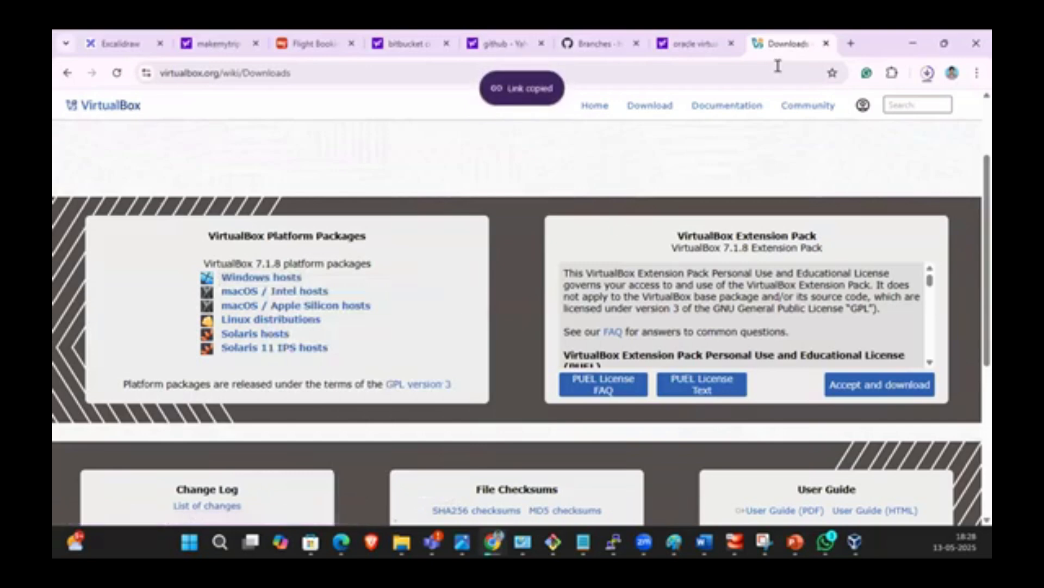
click(911, 43)
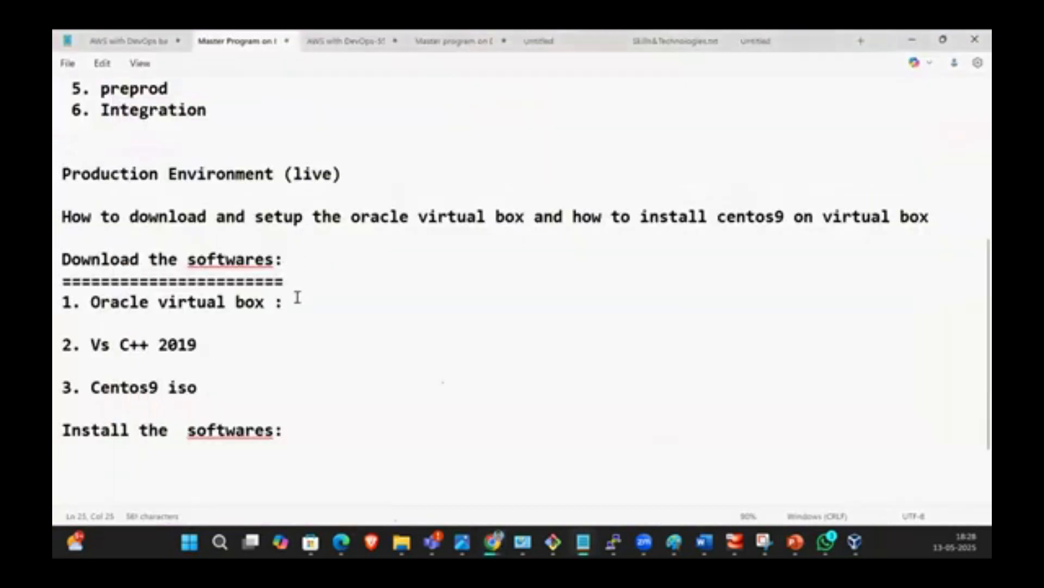
key(ctrl+v)
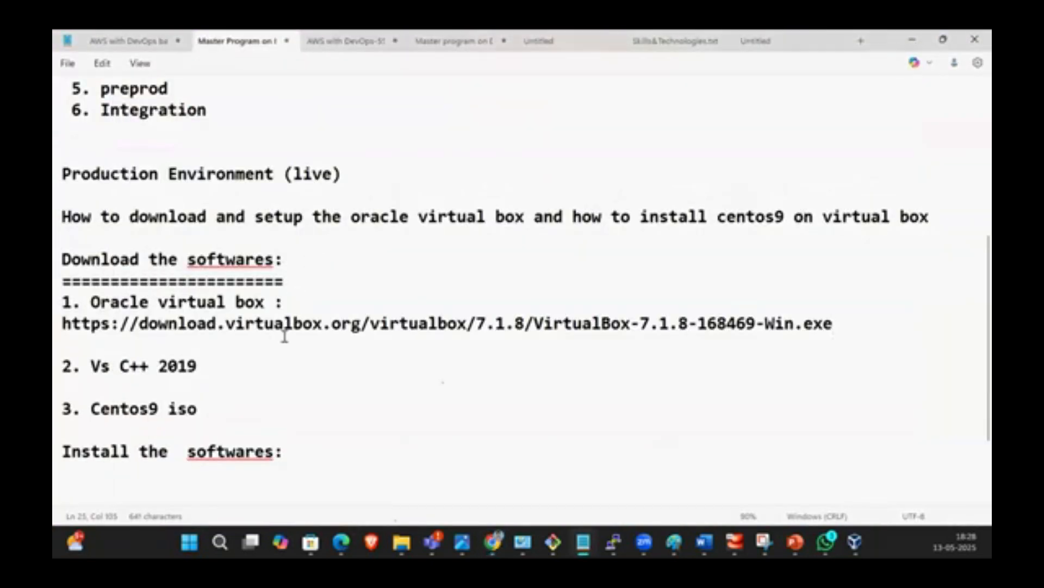
click(226, 363)
text(:)
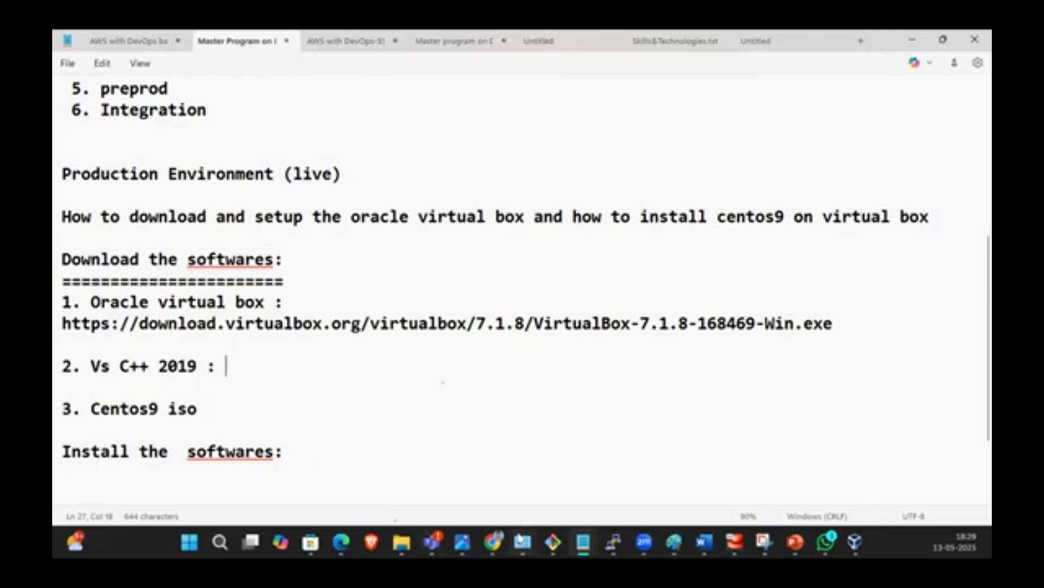
- Switch back to Chrome and search the web for "vs c++ 2019" in a new tab
mouse_move(494, 539)
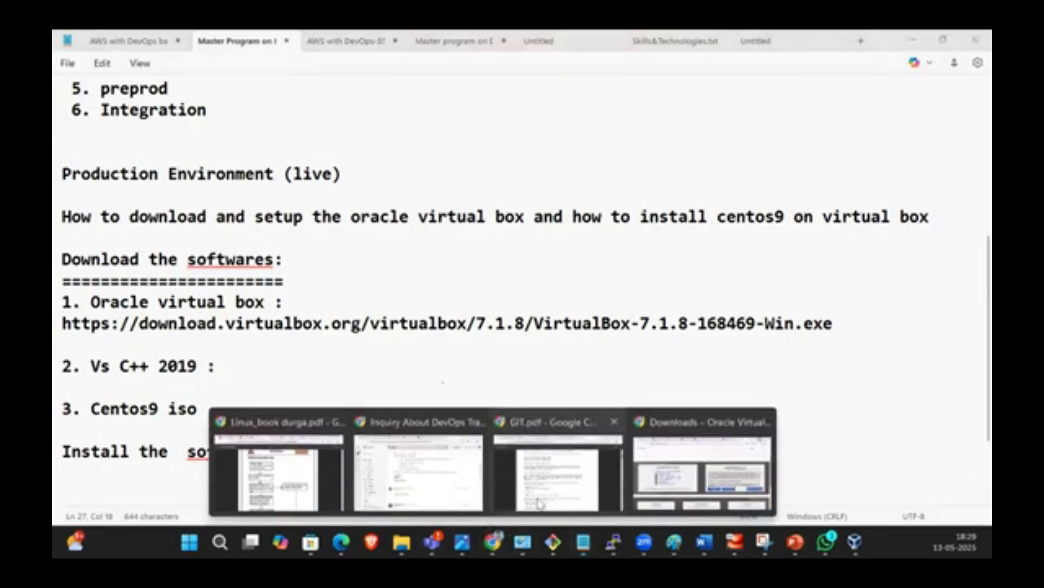
click(644, 489)
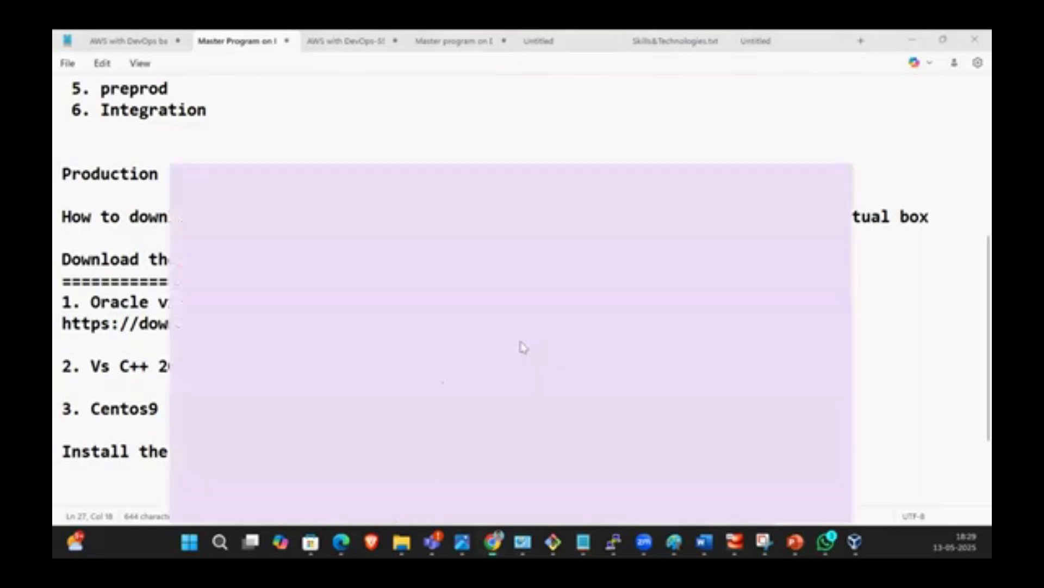
click(852, 43)
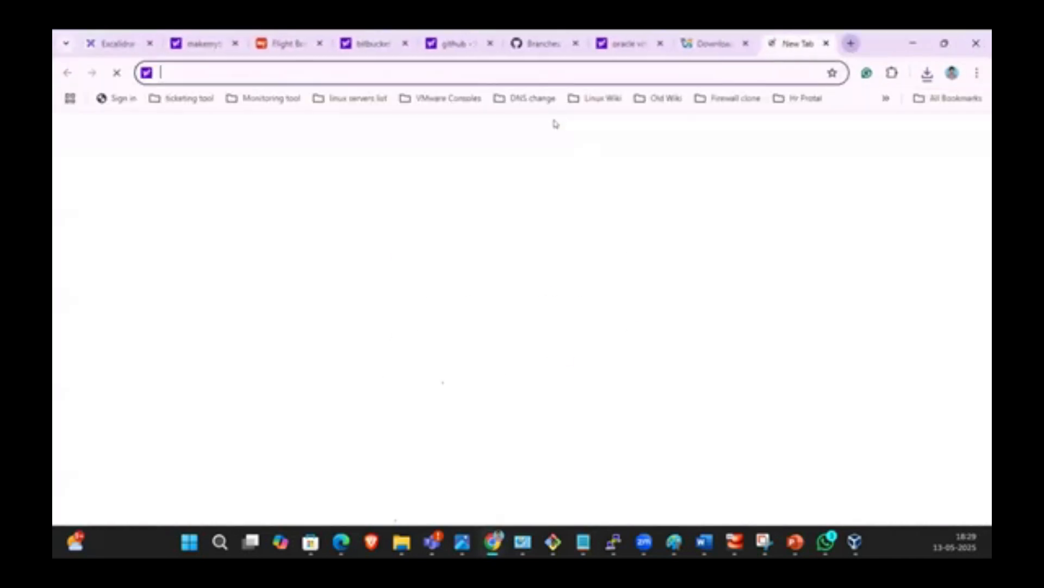
text(vs)
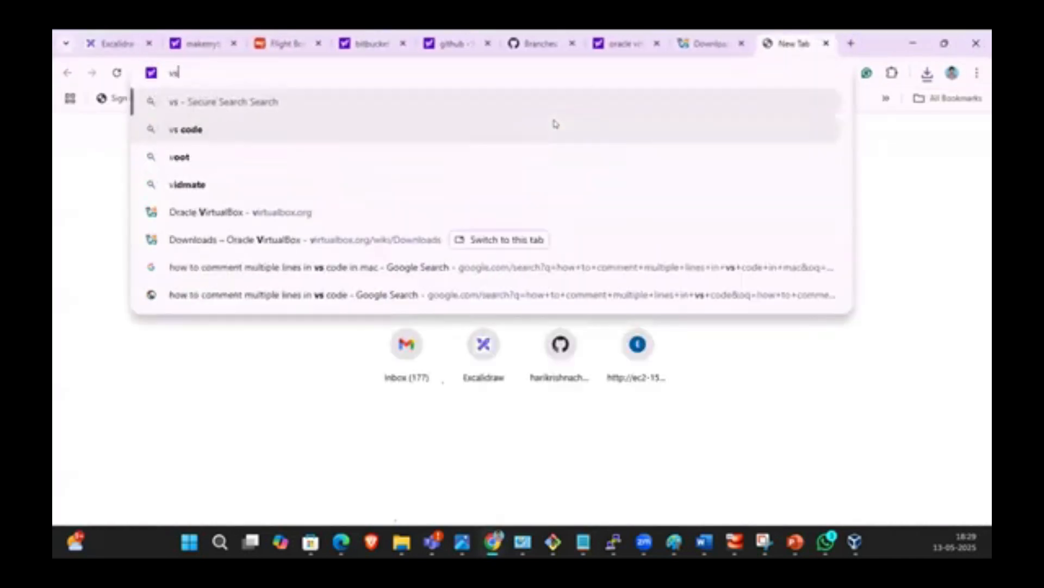
text( c++ )
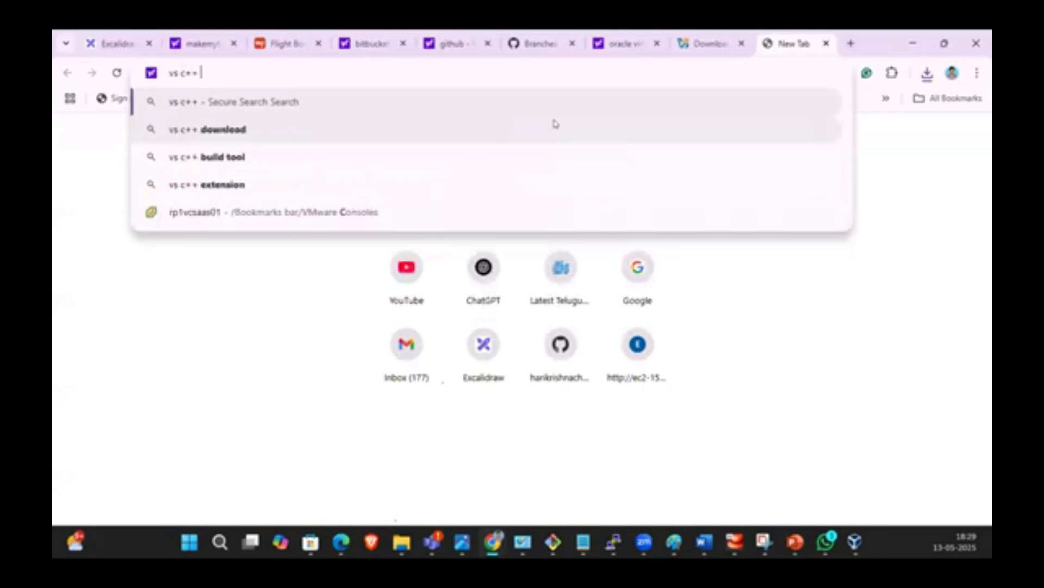
text(201)
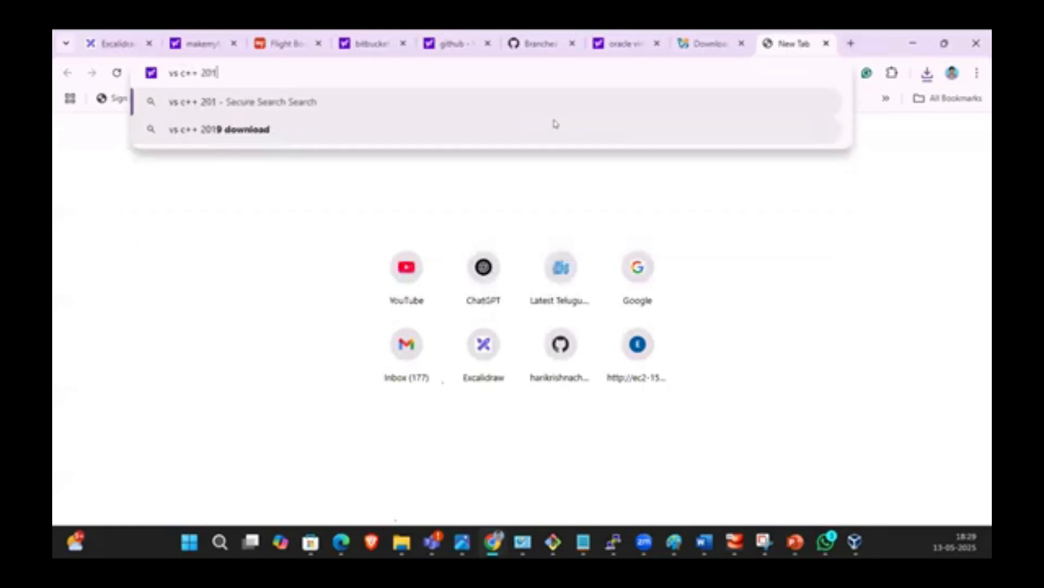
text(9)
key(Return)
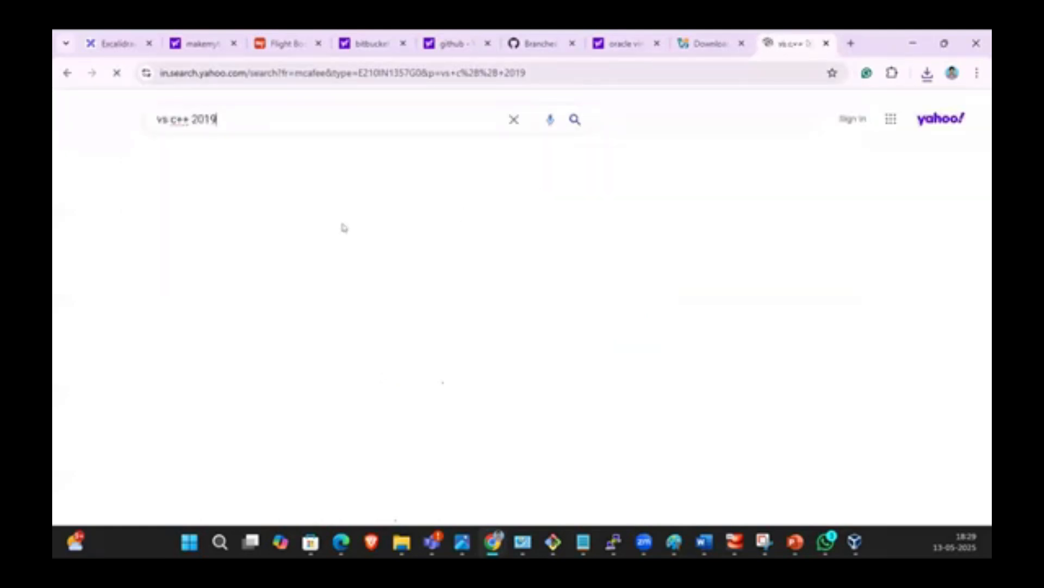
- Open Microsoft's Visual C++ Redistributable downloads article and go to its Latest Microsoft Visual C++ Redistributable Version section
click(277, 234)
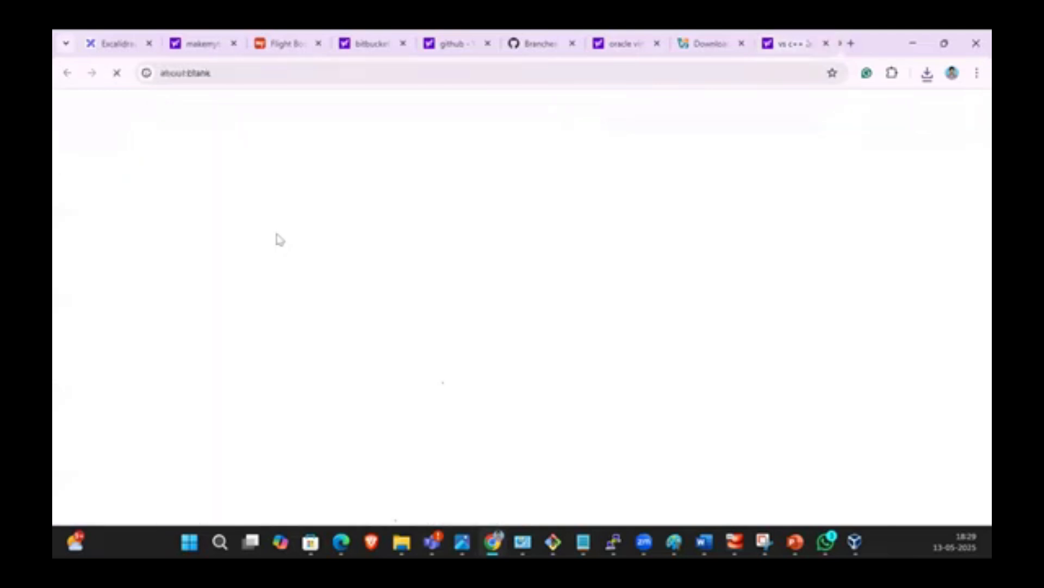
scroll(398, 395, down, 3)
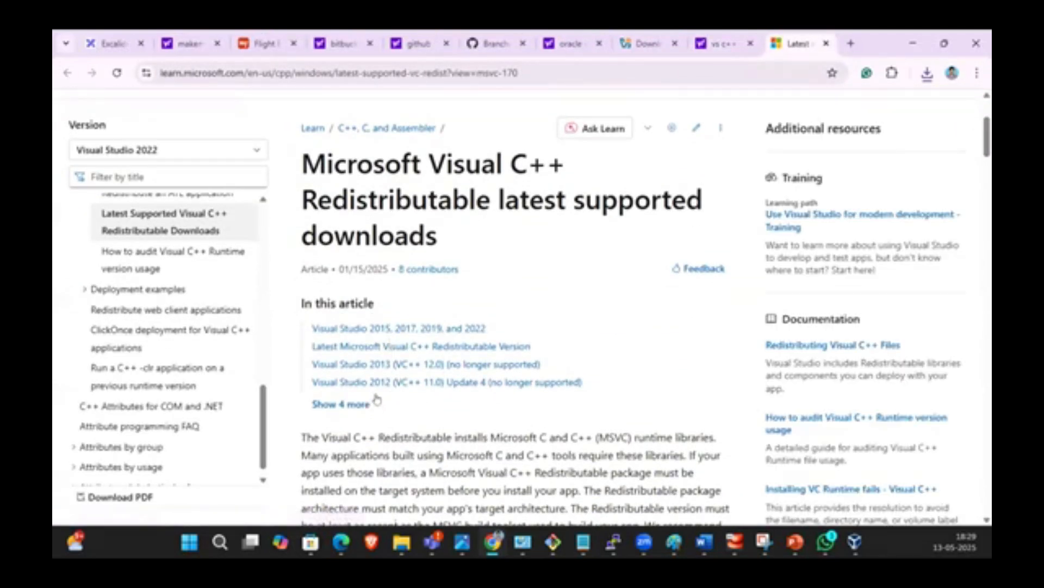
click(377, 347)
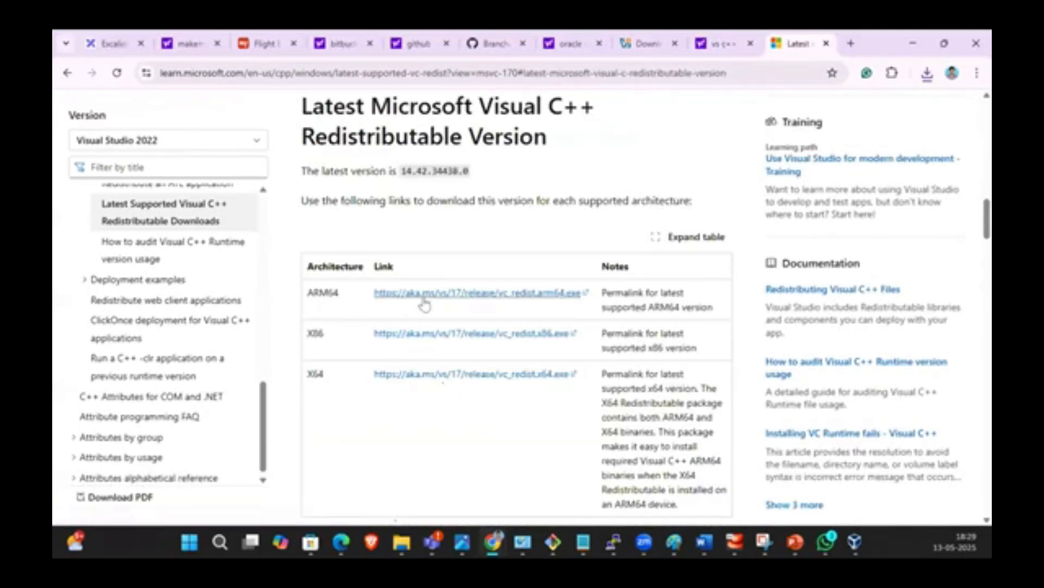
- Copy the X64 redistributable link into the Notepad notes after "Vs C++ 2019 :" and append a colon to "Centos9 iso"
right_click(410, 375)
click(463, 273)
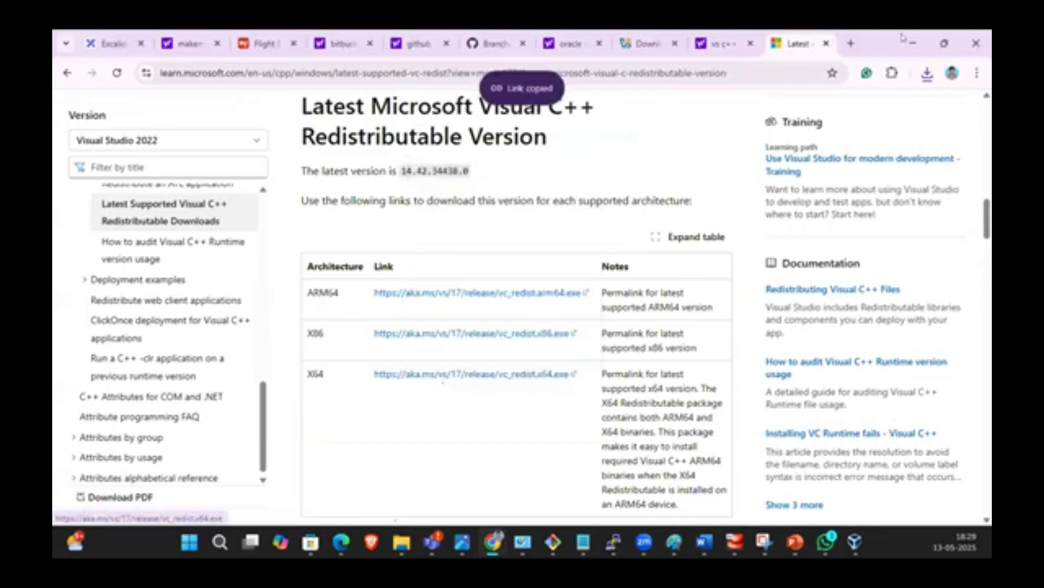
click(913, 43)
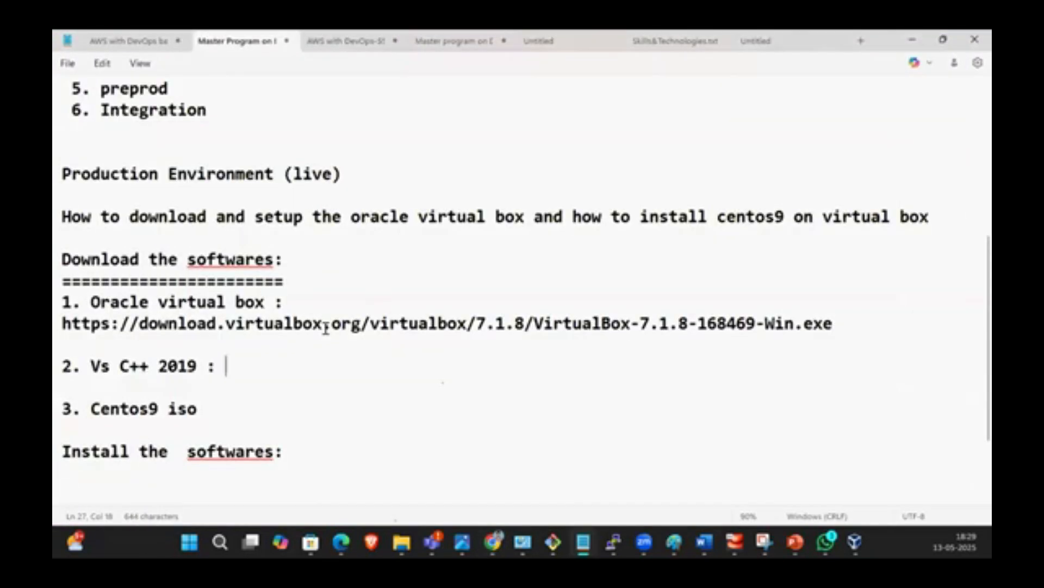
key(ctrl+v)
click(252, 396)
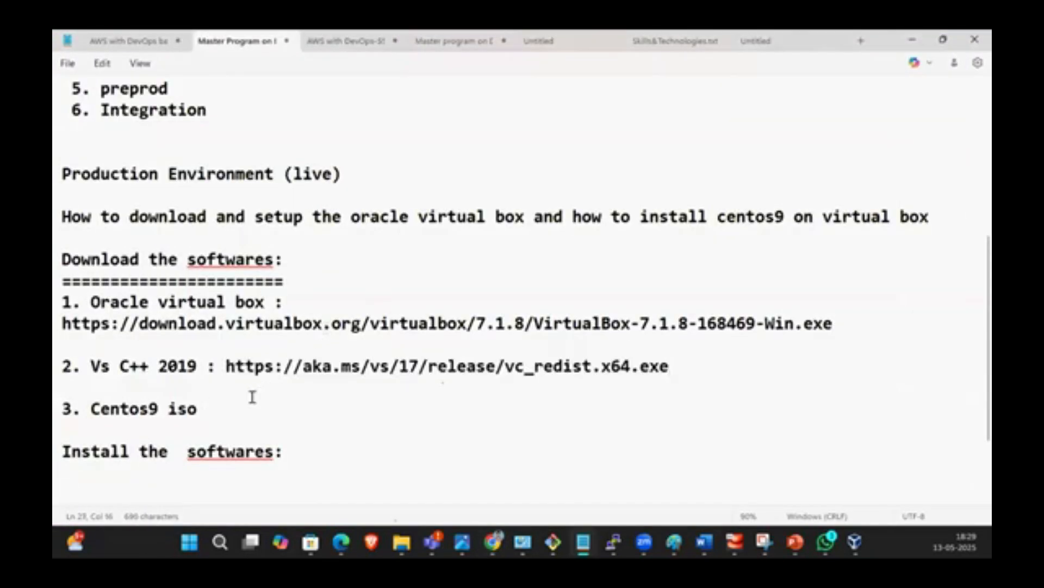
text(:)
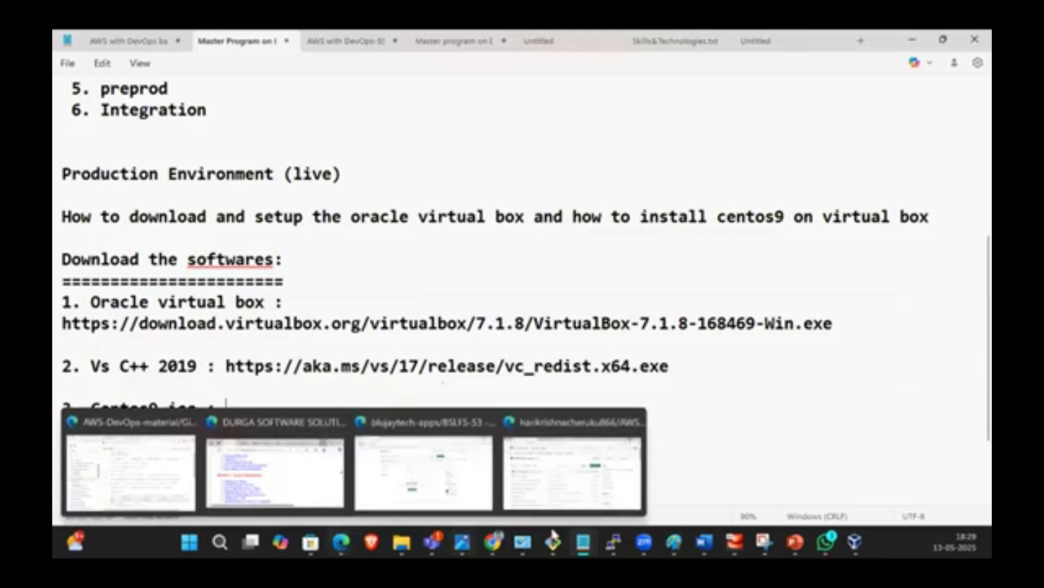
- Switch back to Chrome and search the web for "centos 9 iso download" in a new tab
mouse_move(493, 541)
click(702, 468)
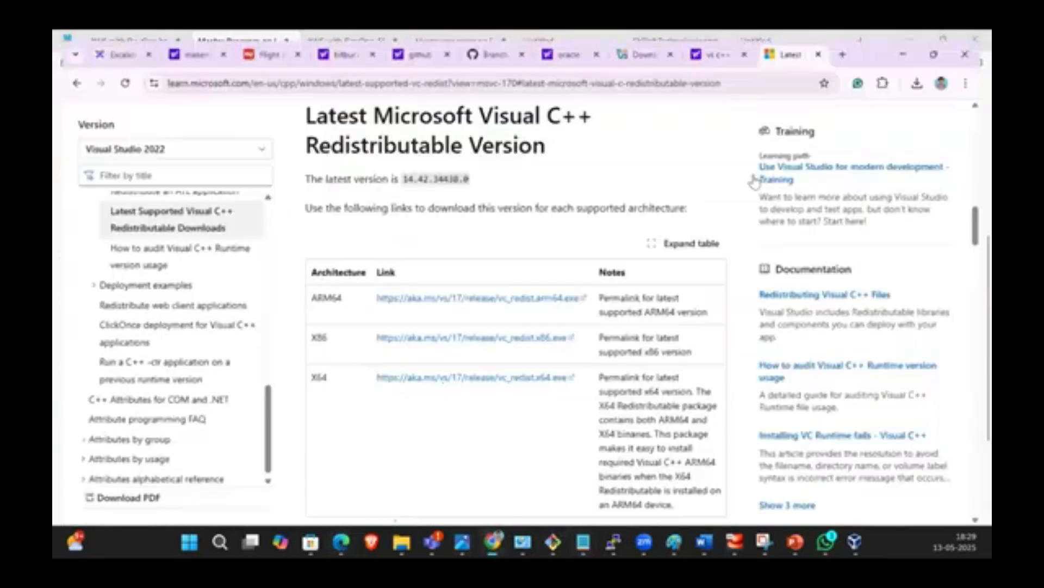
click(850, 43)
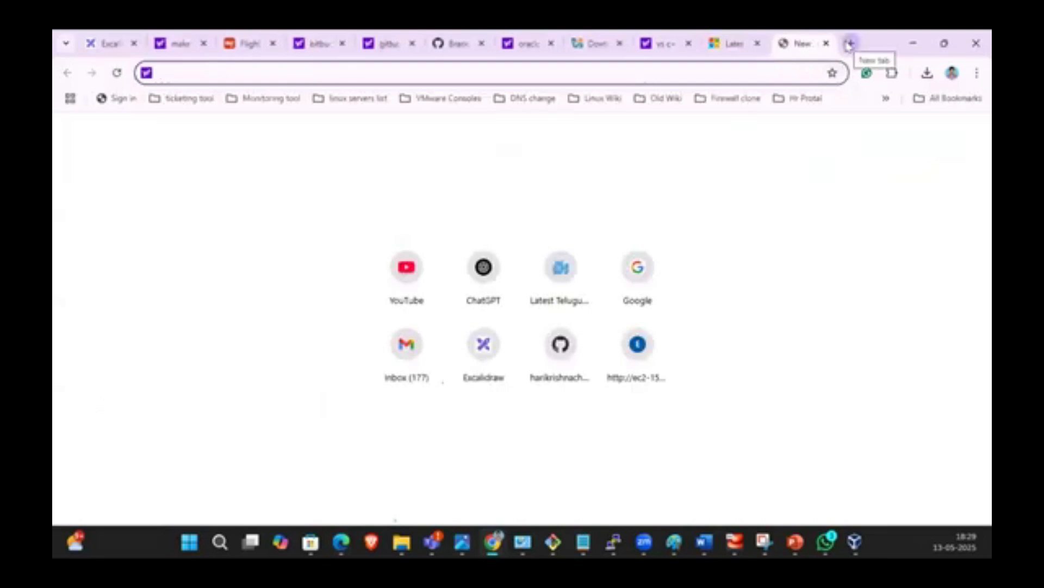
text(centos)
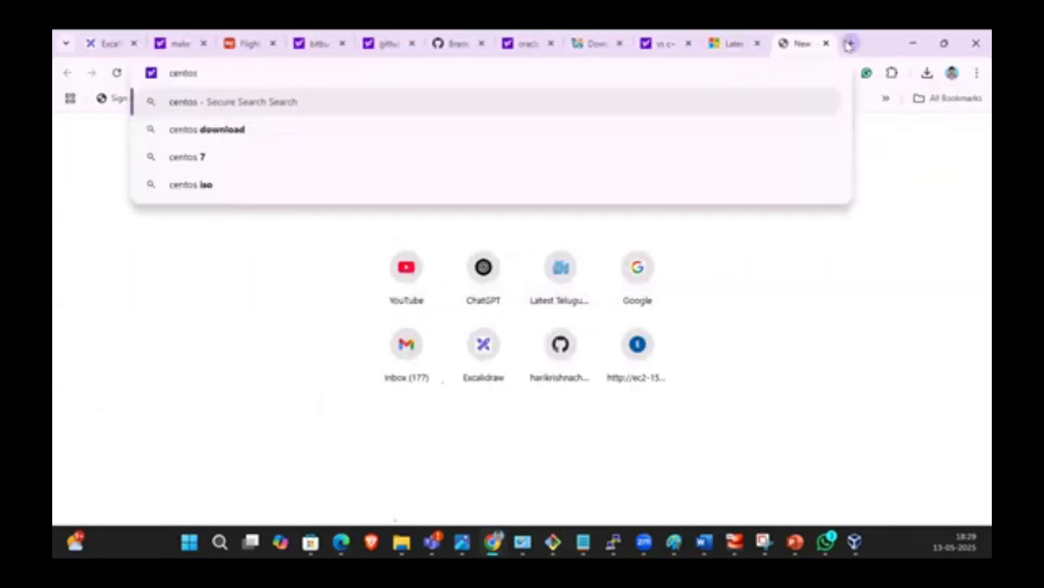
text( 9 iso d)
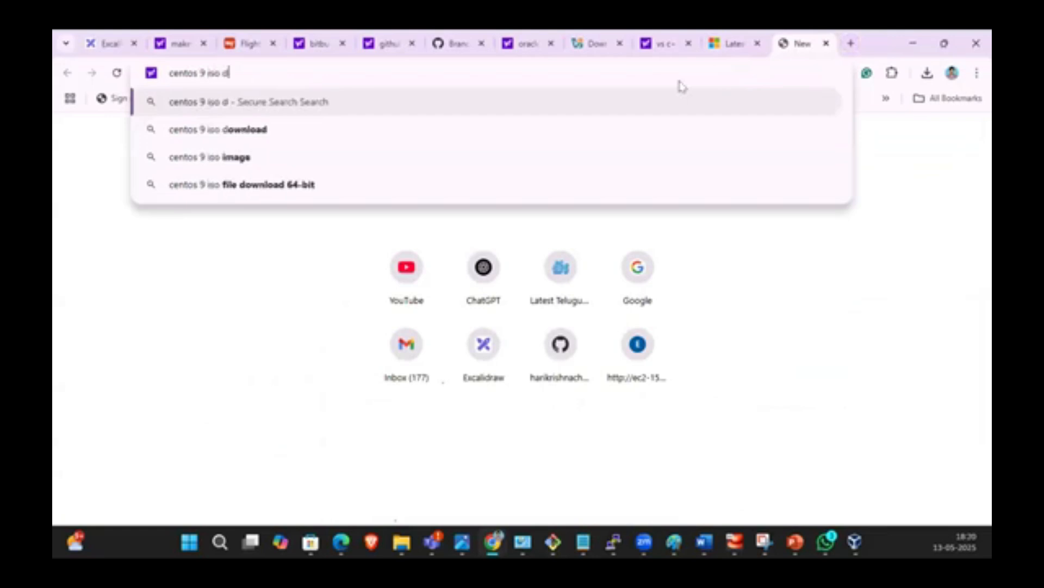
text(ownlaod)
key(BackSpace)
key(BackSpace)
key(BackSpace)
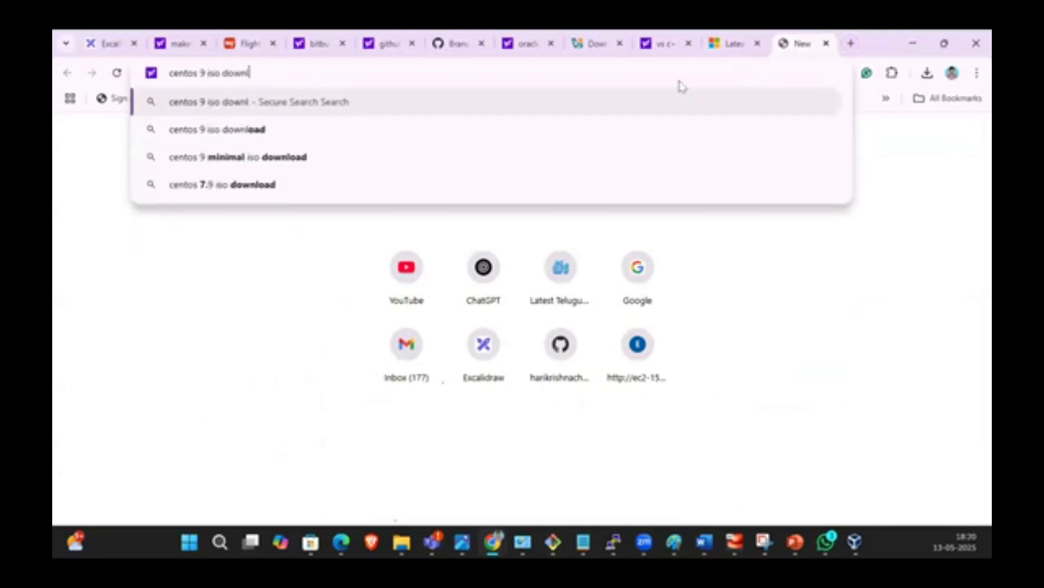
text(oad)
key(Return)
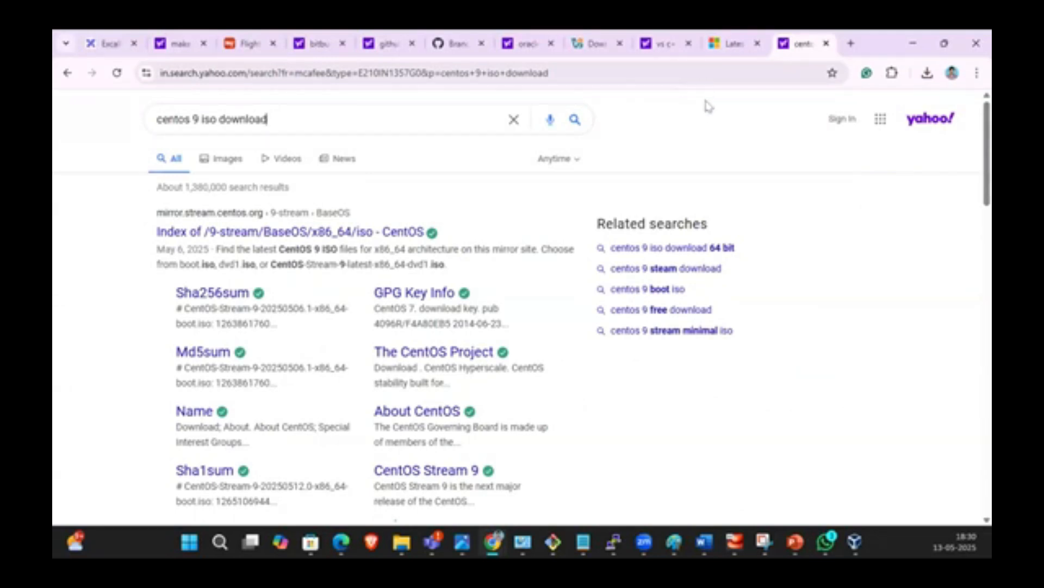
- Open the CentOS mirror's /9-stream/BaseOS/x86_64/iso index from the results and highlight the size of CentOS-Stream-9-20250512.0-x86_64-dvd1.iso
click(352, 233)
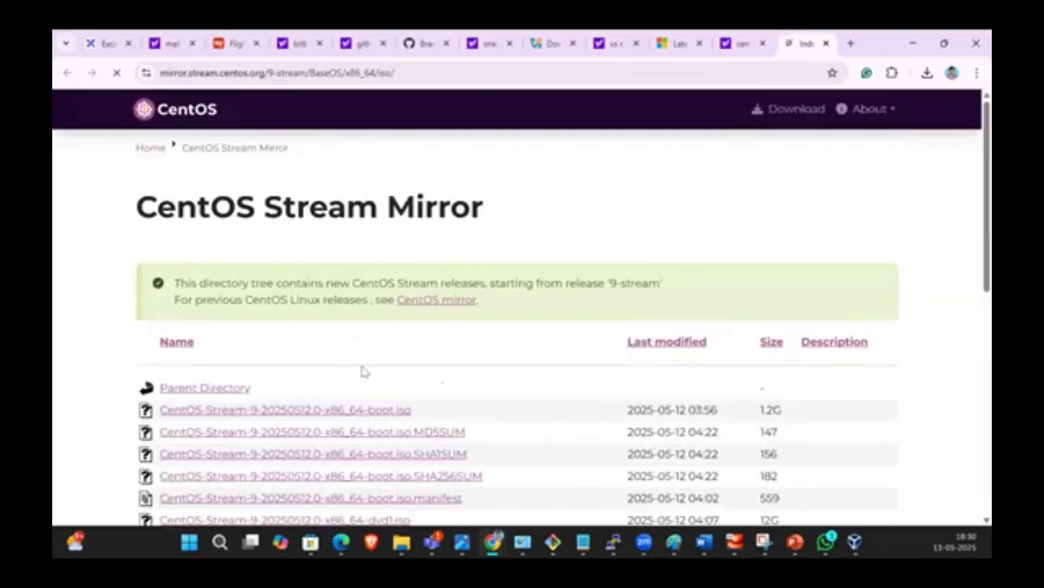
scroll(348, 315, down, 2)
scroll(346, 393, down, 2)
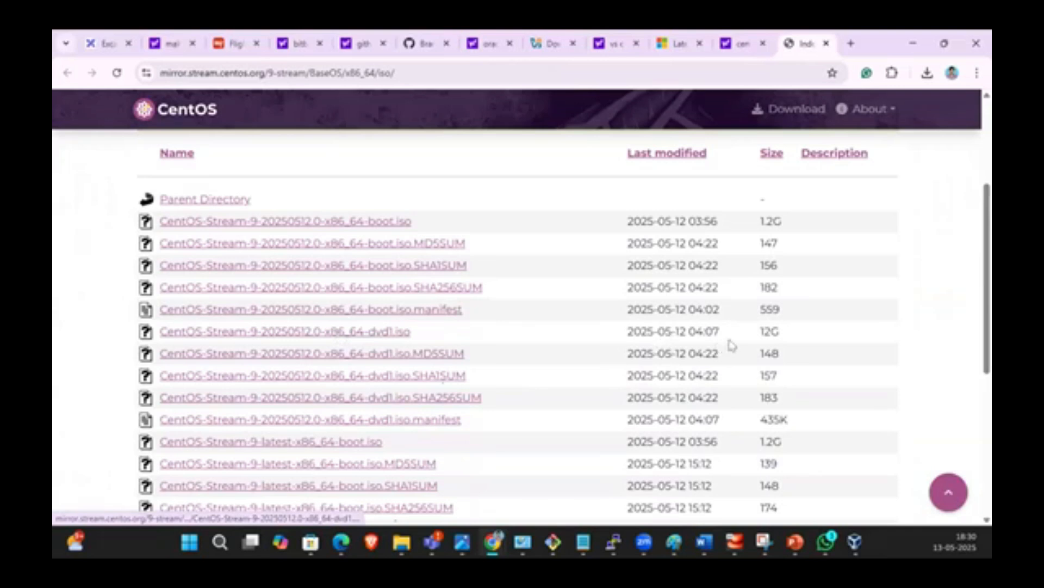
drag(780, 326, 738, 334)
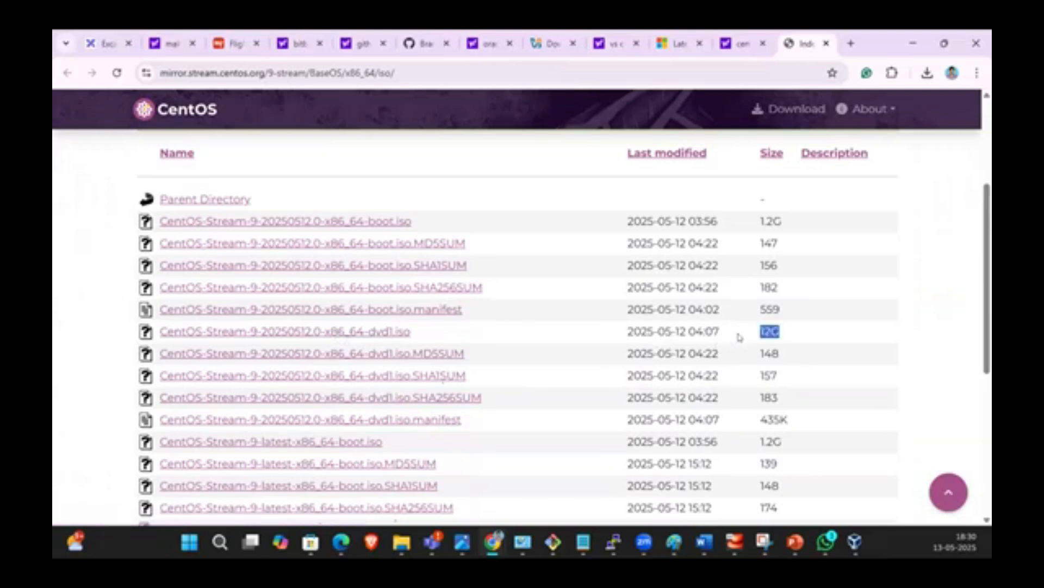
- Copy the CentOS-Stream-9-20250512.0-x86_64-dvd1.iso link address into the Notepad notes after "Centos9 iso :"
right_click(383, 334)
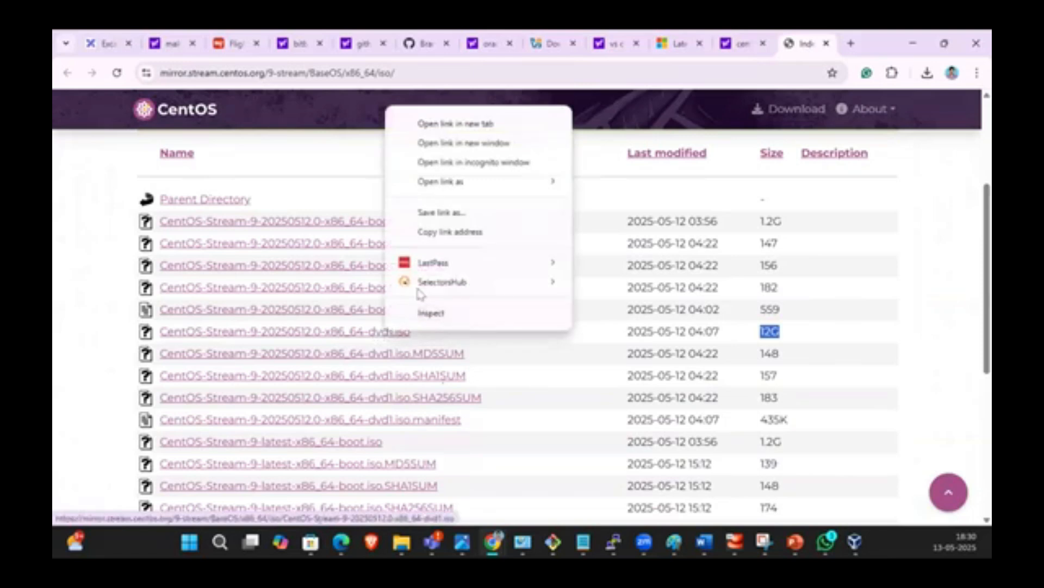
click(428, 231)
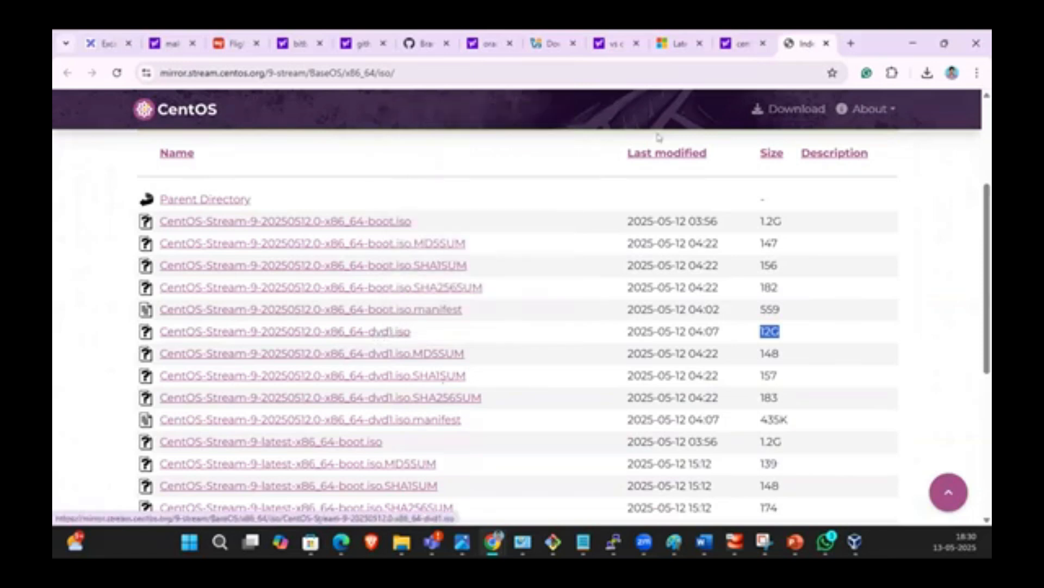
click(912, 43)
key(ctrl+v)
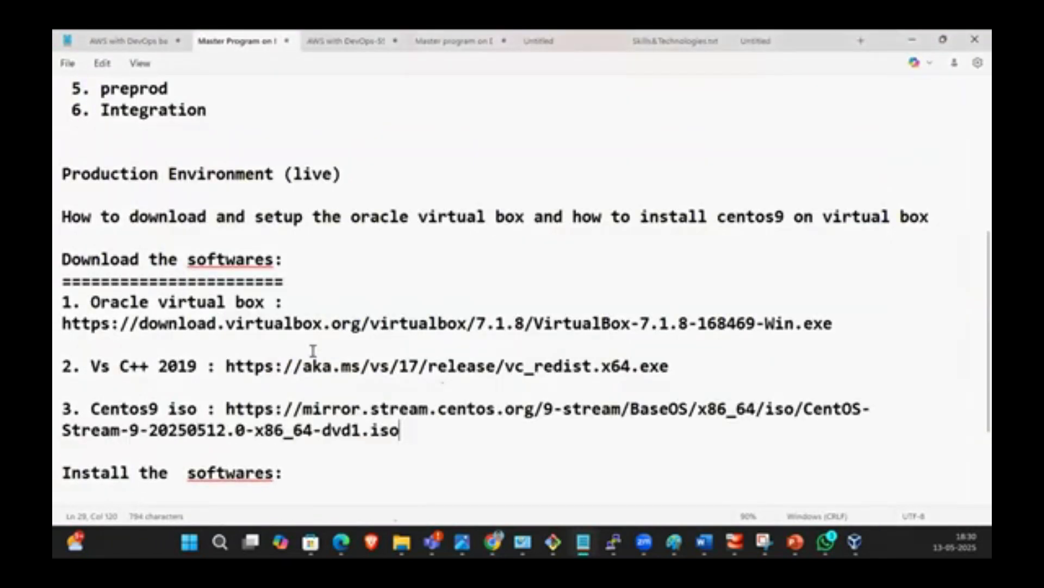
- Remove the colon from the "Install the softwares" heading and underline it with a row of equals signs
scroll(270, 435, down, 2)
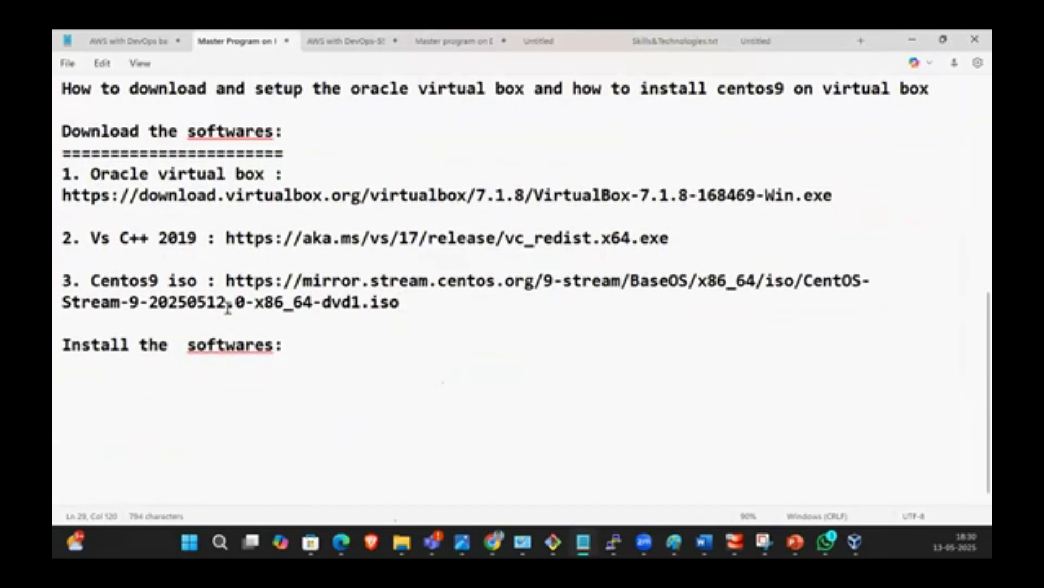
click(225, 344)
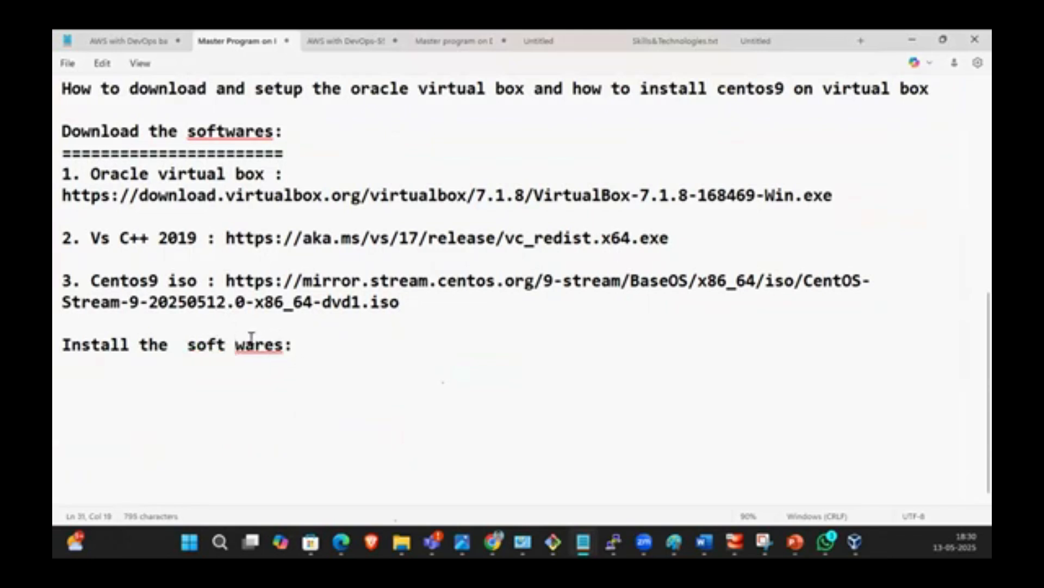
key(BackSpace)
click(298, 345)
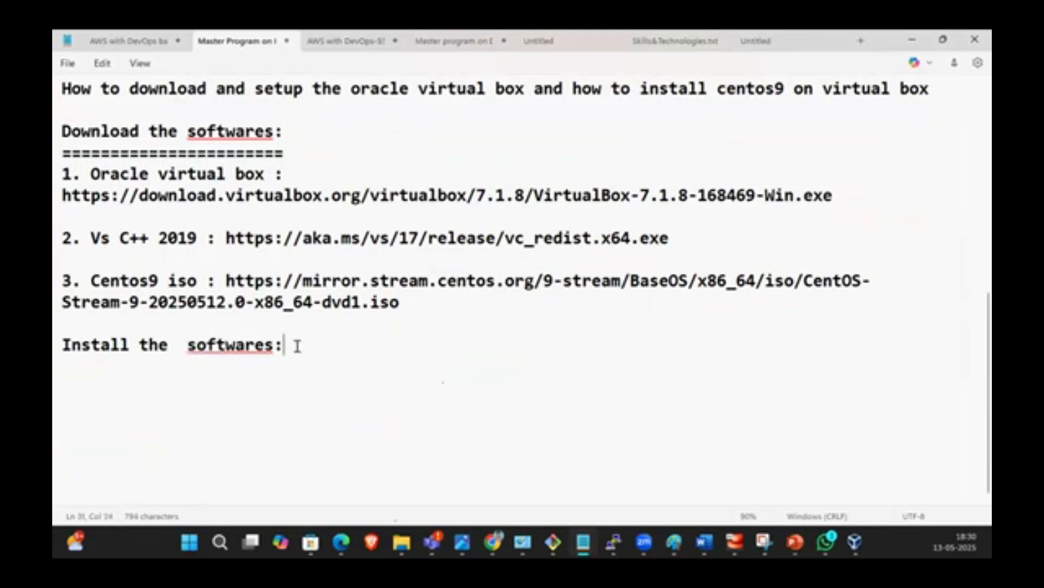
key(BackSpace)
key(BackSpace)
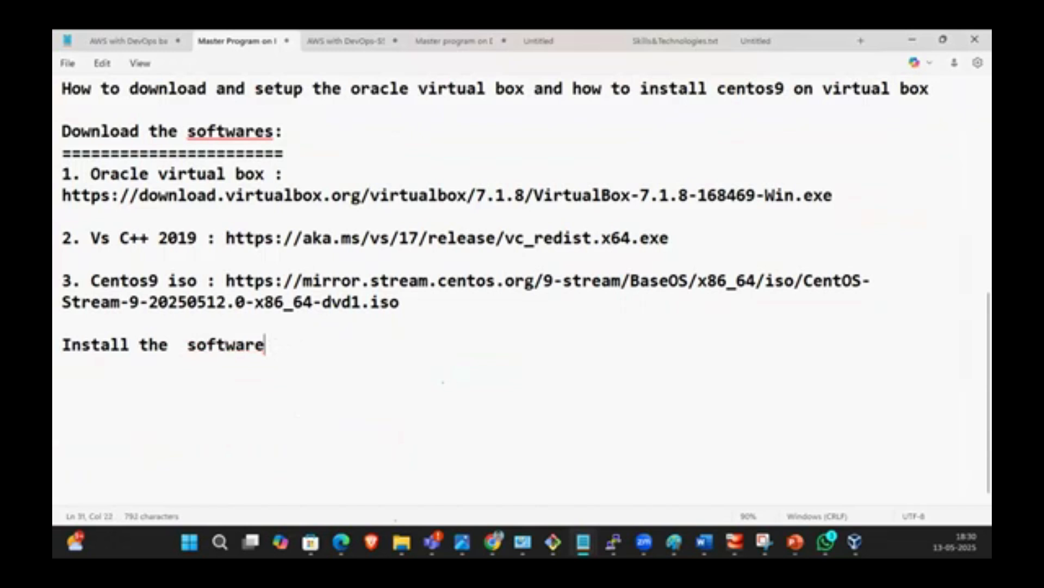
text(s)
key(Return)
text(=)
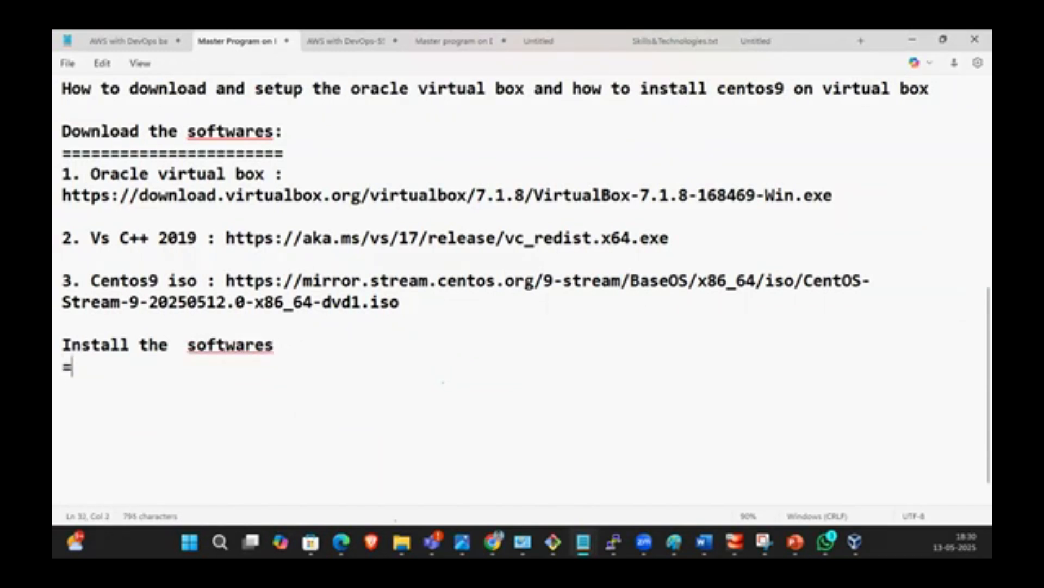
text(=====================)
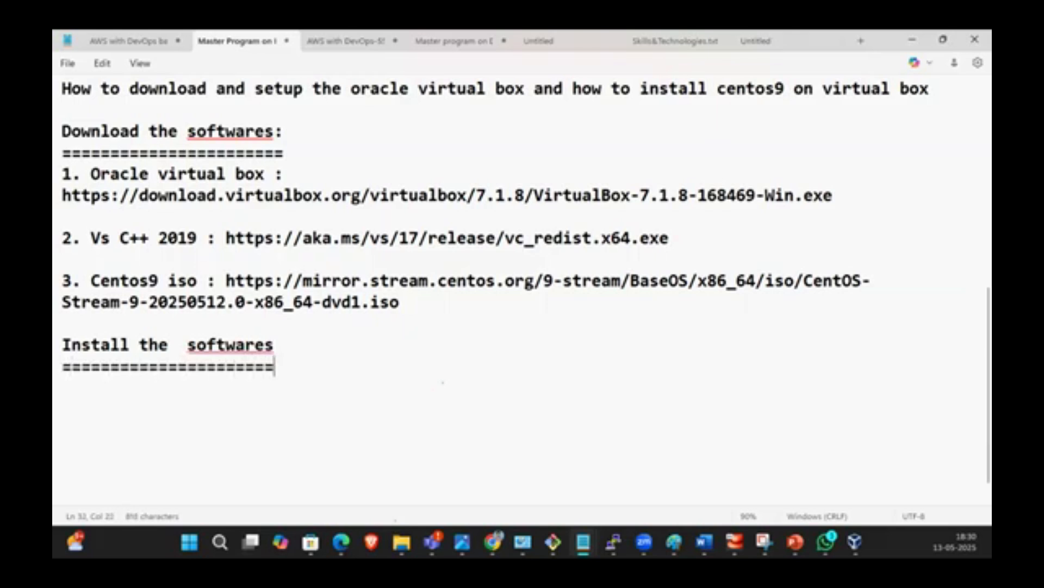
- Start a numbered list below the "Install the softwares" heading with the item "1. VS c++ 2019", leaving a blank line above it
key(Return)
key(Return)
text(1.)
key(BackSpace)
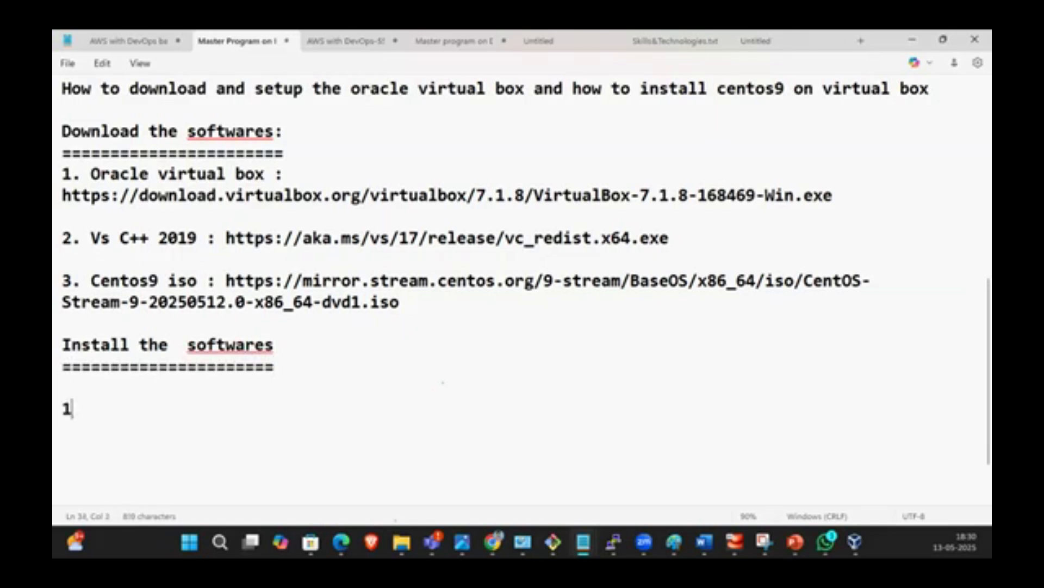
text(. C)
key(BackSpace)
text(VSs)
key(BackSpace)
text(c)
key(BackSpace)
text(c++ )
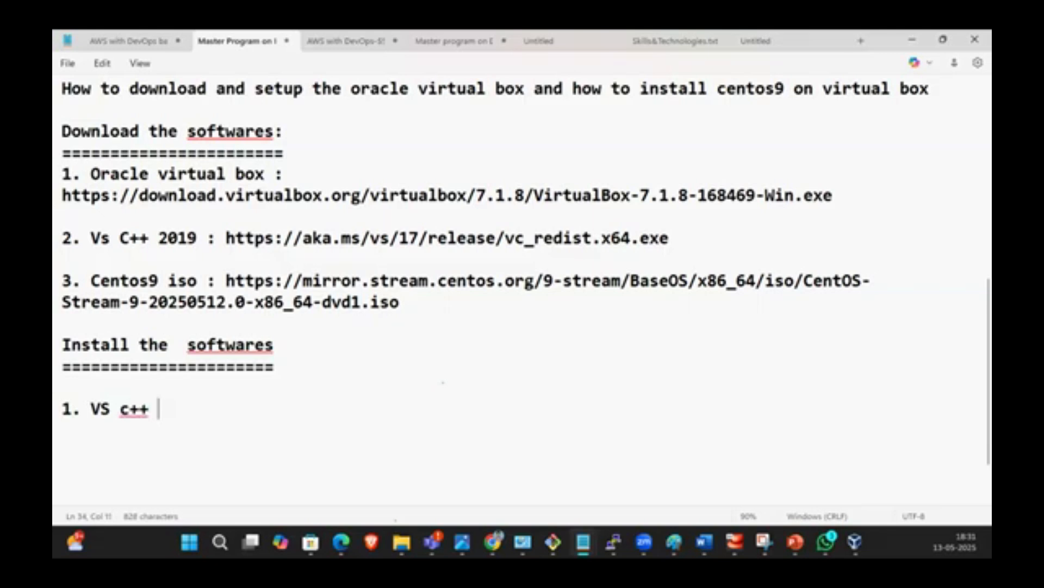
text(2019)
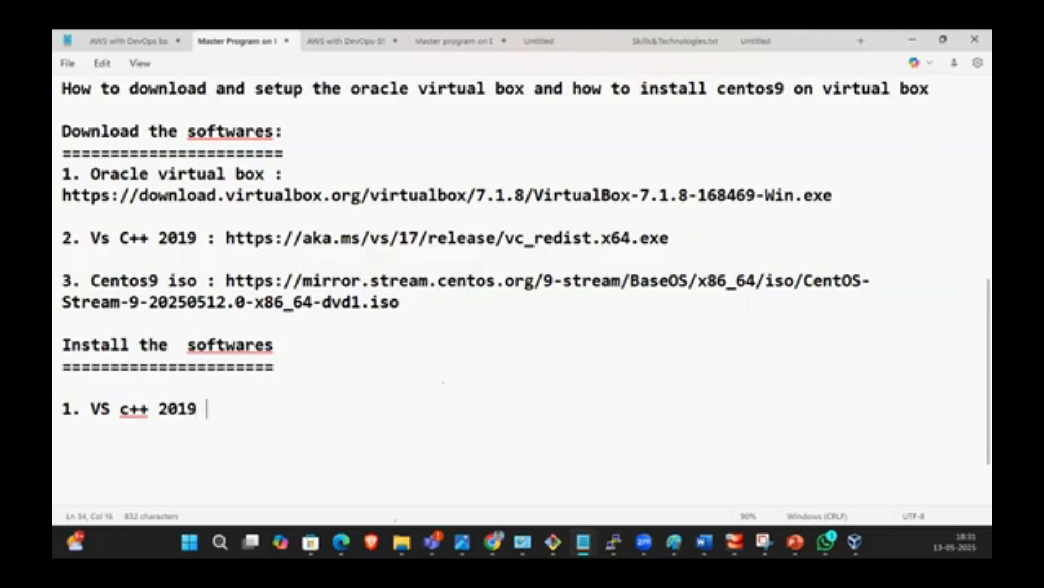
- Extend the first install item with "- install because this is the dependency software for oracle virtual box"
text(- in)
key(BackSpace)
text(insta)
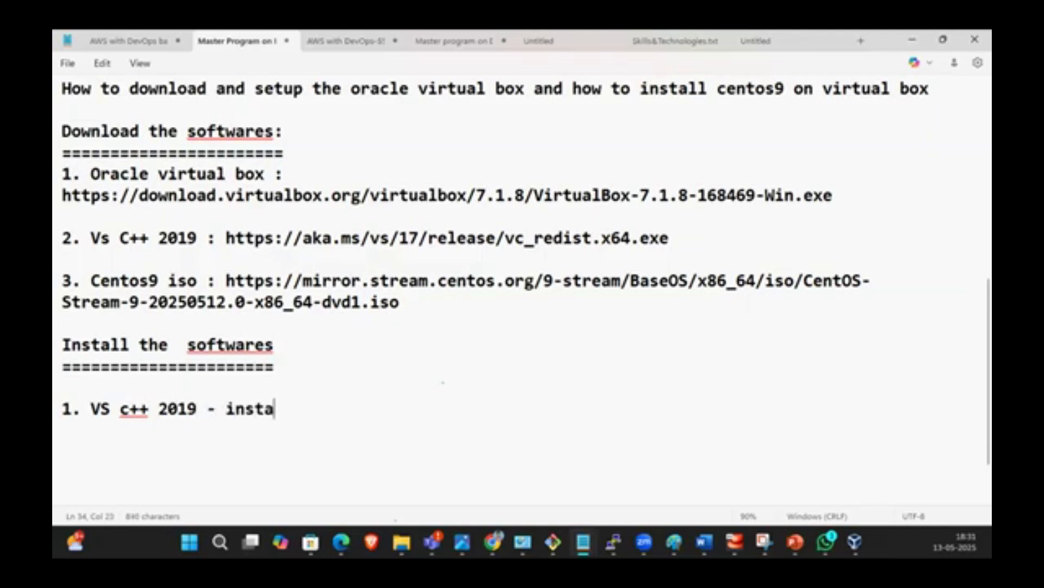
text(ll because w)
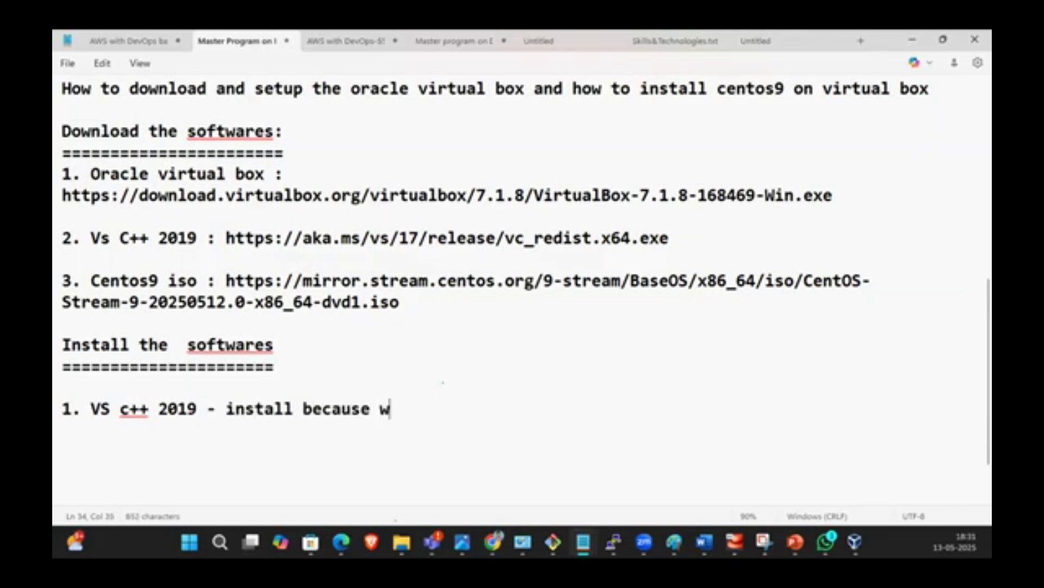
key(BackSpace)
text(this is the)
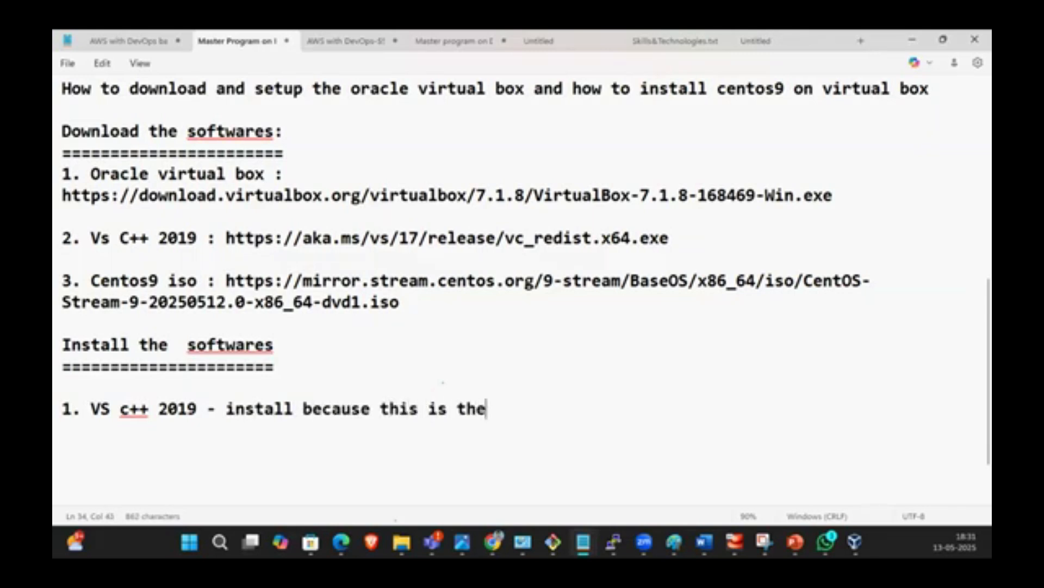
text( depend)
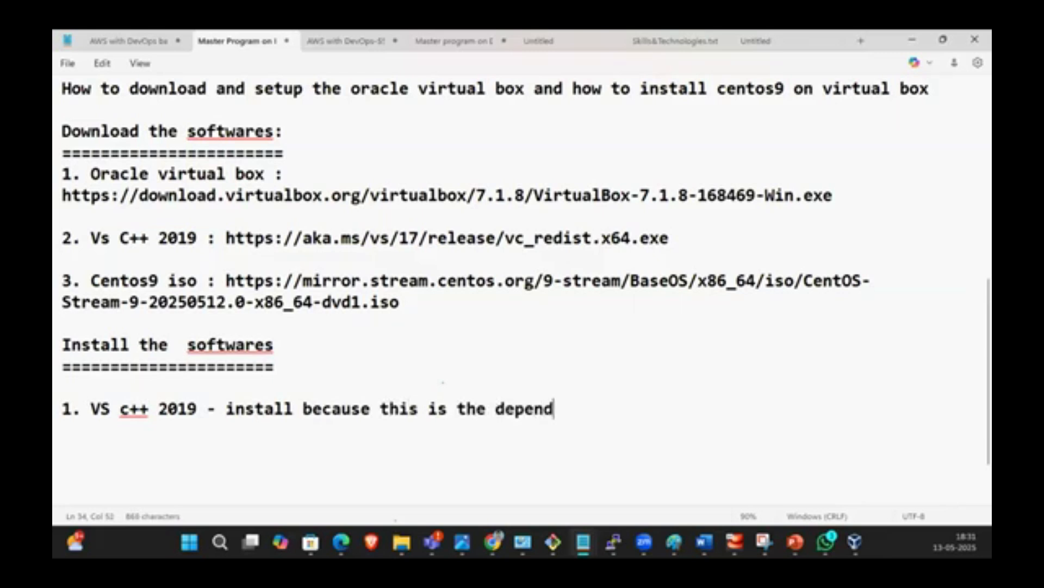
text(ency software for)
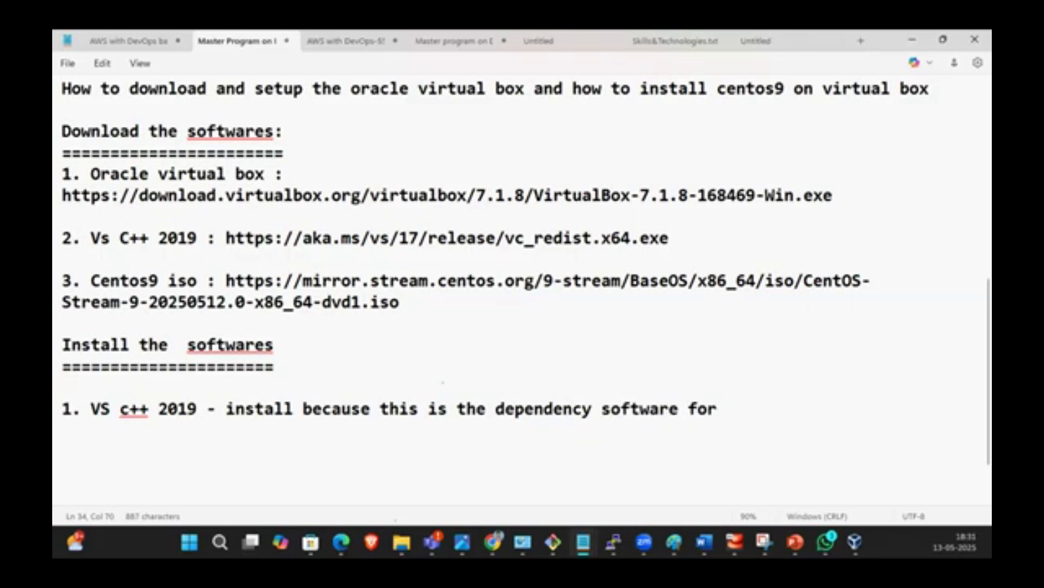
text(oracle viruta)
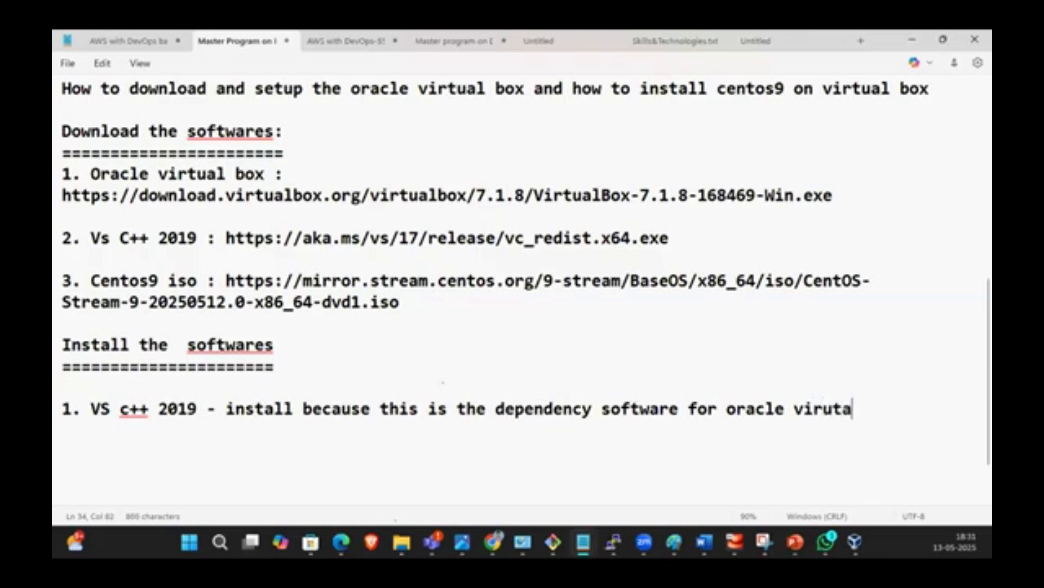
key(BackSpace)
key(BackSpace)
key(BackSpace)
text(tual box)
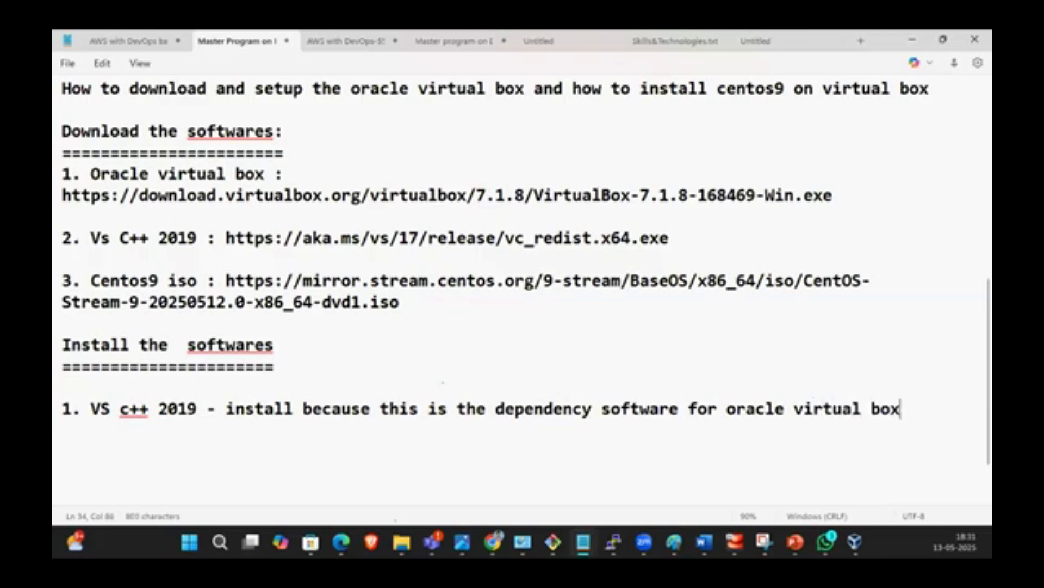
- Add the second install item "2. oracle virtual box" after a blank line
key(Return)
key(Return)
text(2)
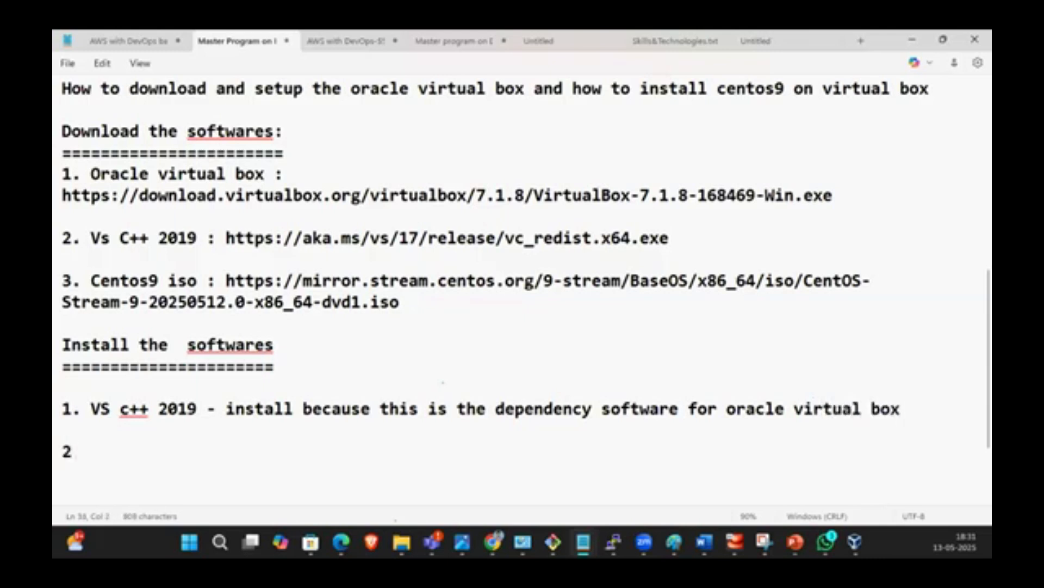
text(. oracle virt)
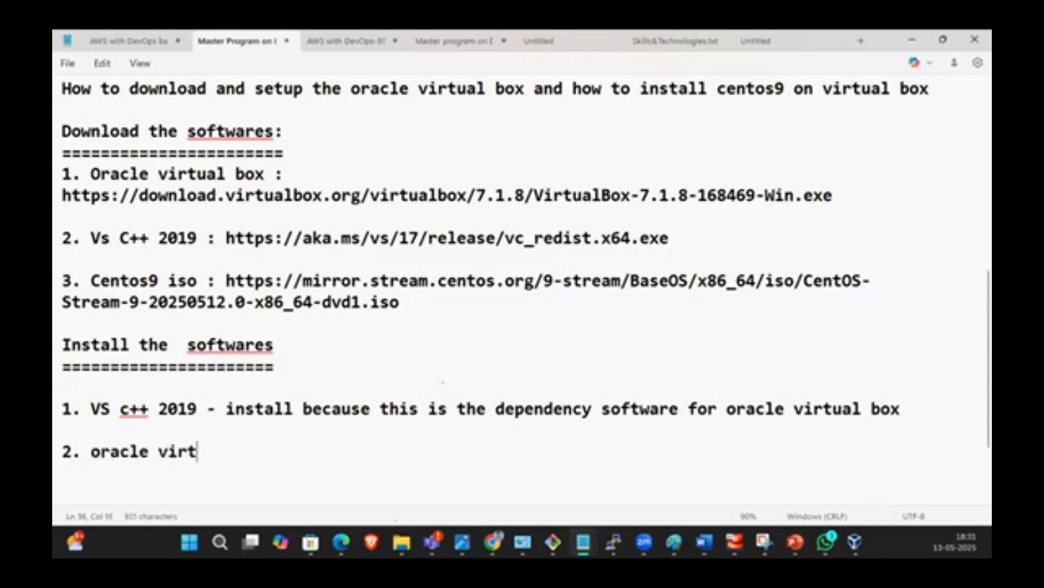
text(ual box)
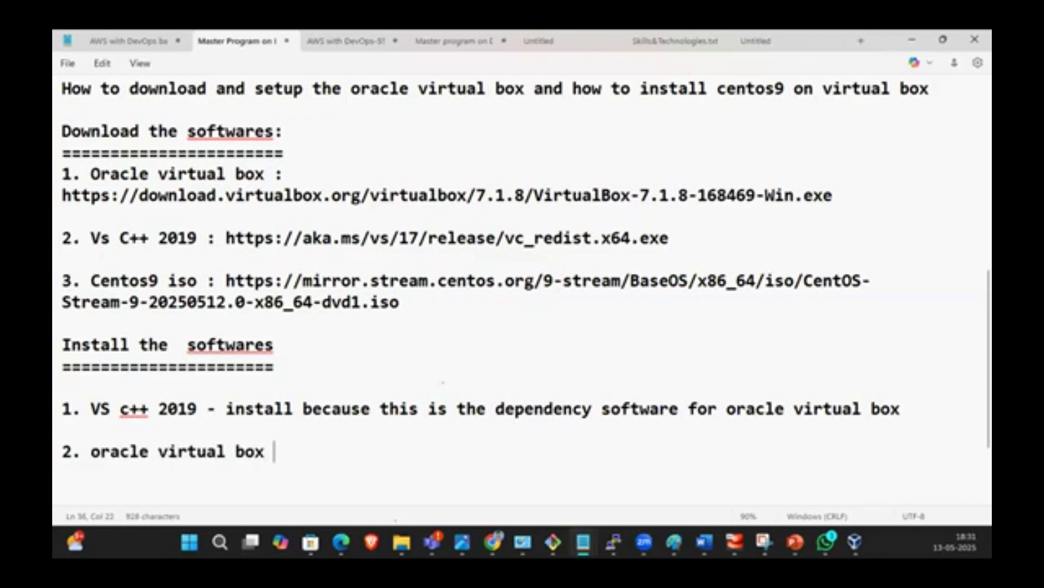
- Add the third install item "3. install centos9 os on oracle virtual box" after a blank line and start a new line below it
key(Return)
key(Return)
text(3. instal)
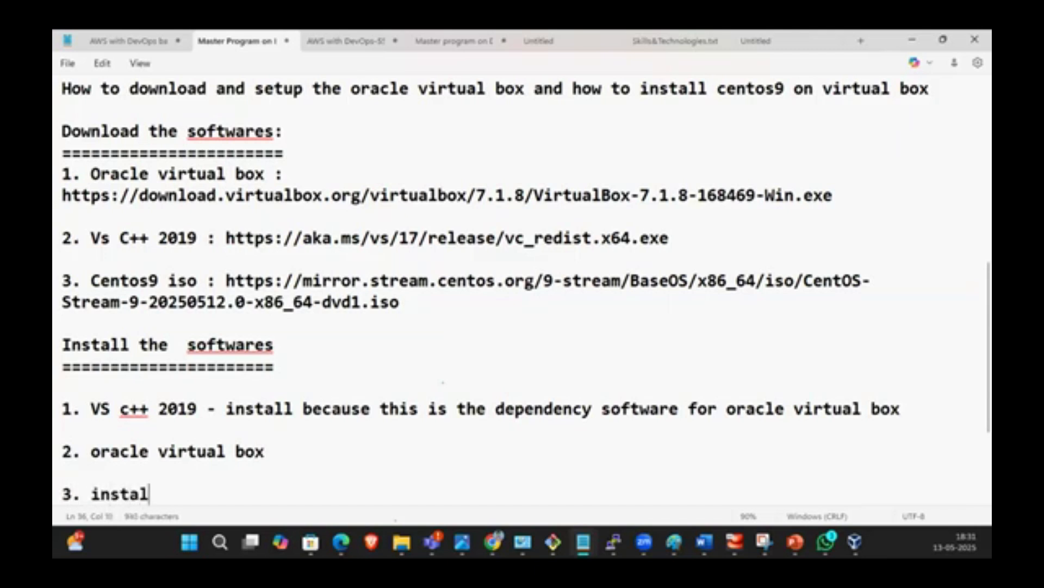
text(l centos)
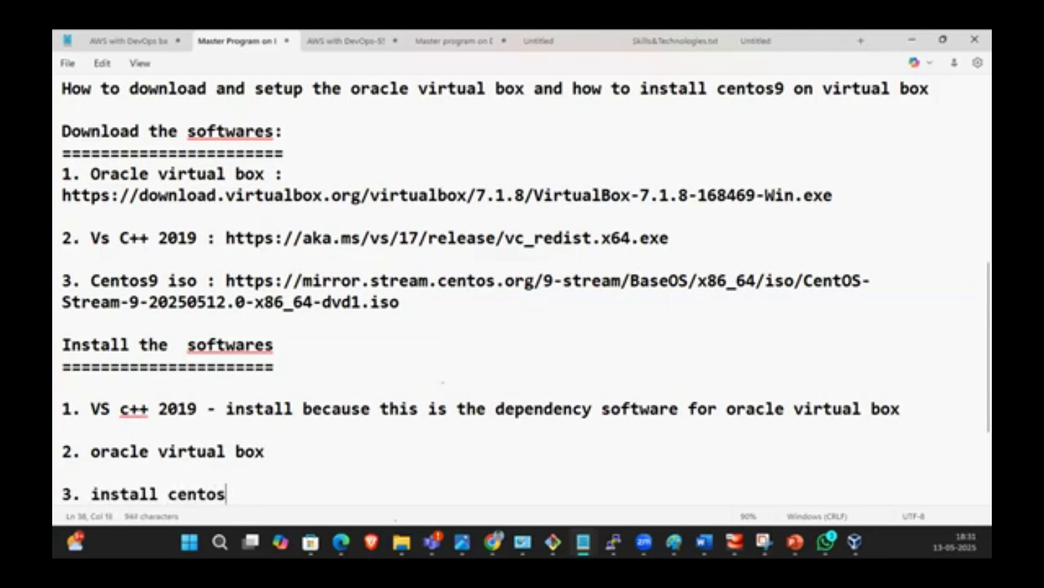
text(9 os o)
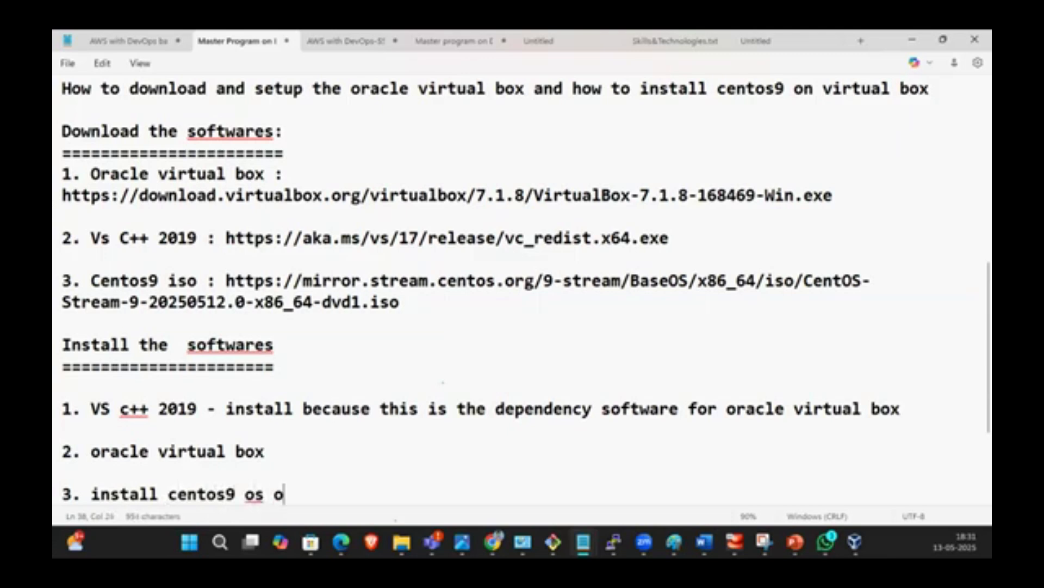
text(n orac)
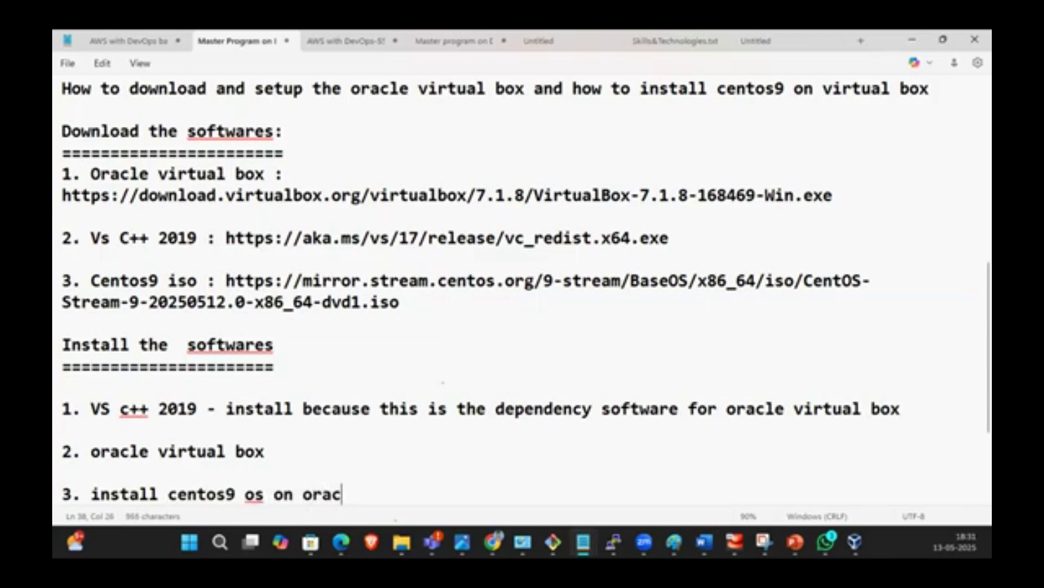
text(le virtual box)
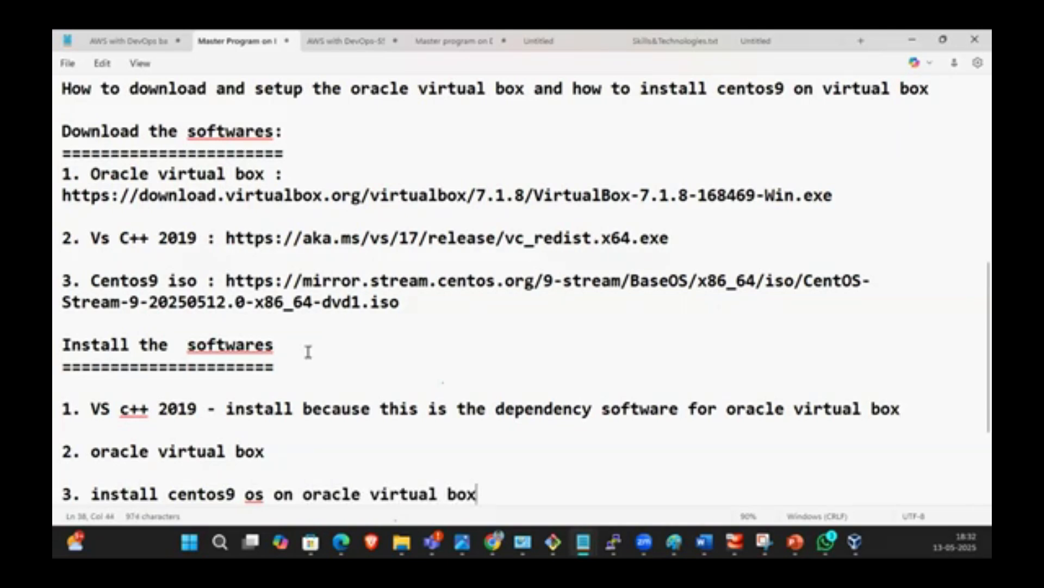
scroll(352, 315, down, 2)
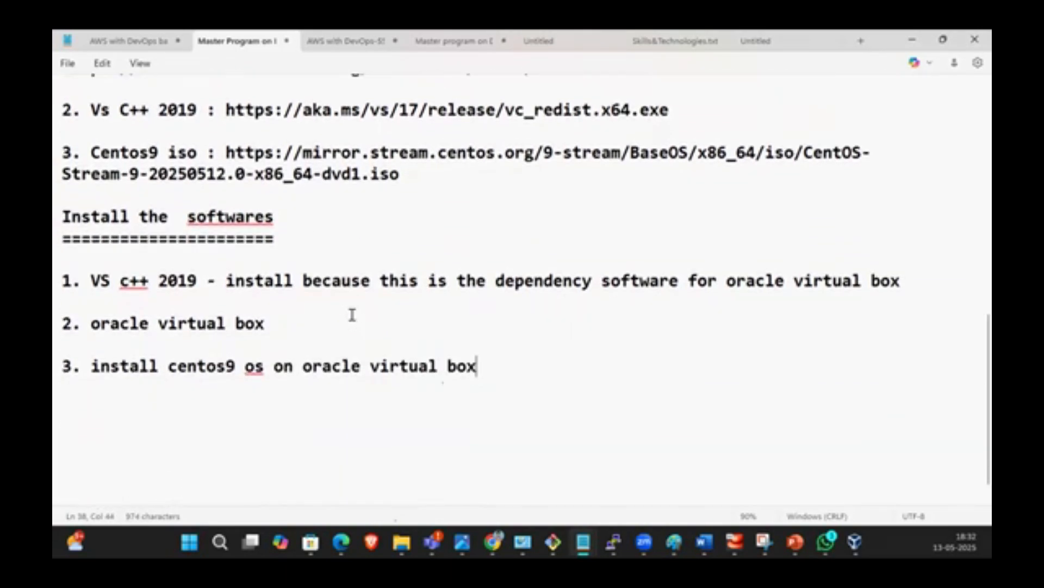
scroll(352, 316, up, 2)
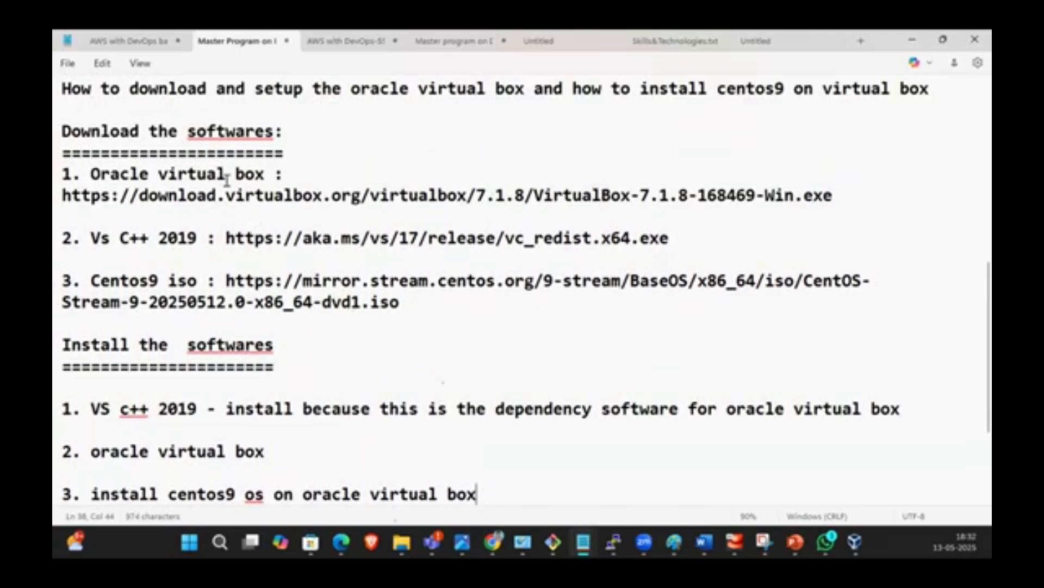
scroll(238, 241, down, 1)
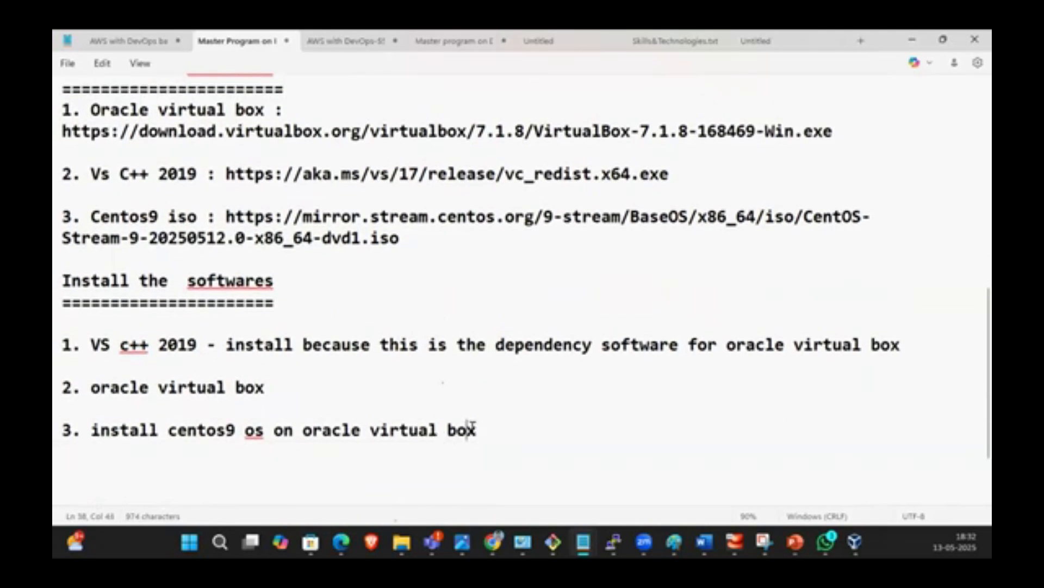
key(Return)
- Switch to Control Panel, open Programs and Features, and look through the installed programs for Visual C++ and VirtualBox
click(222, 540)
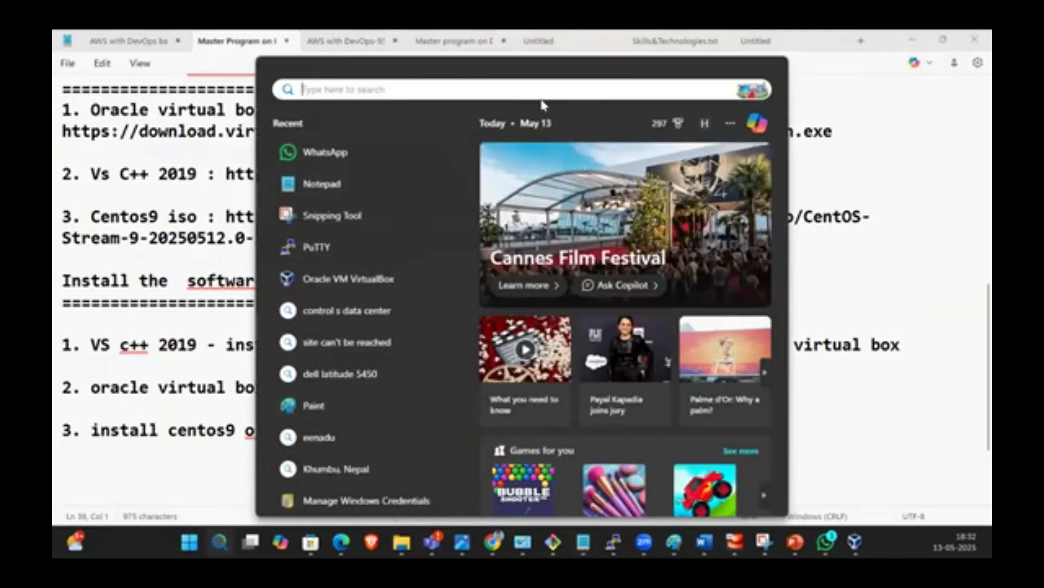
text(con)
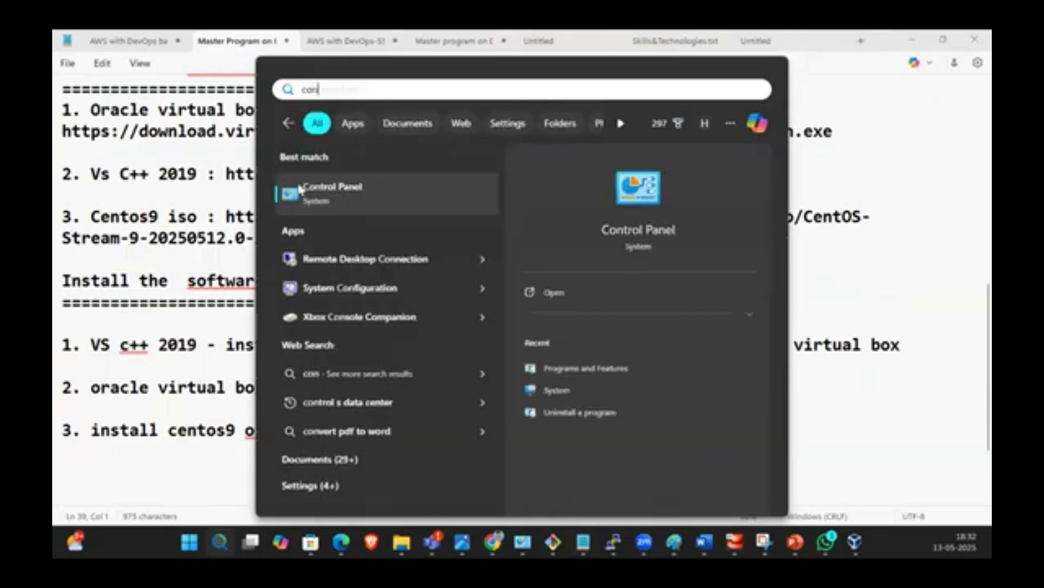
click(302, 190)
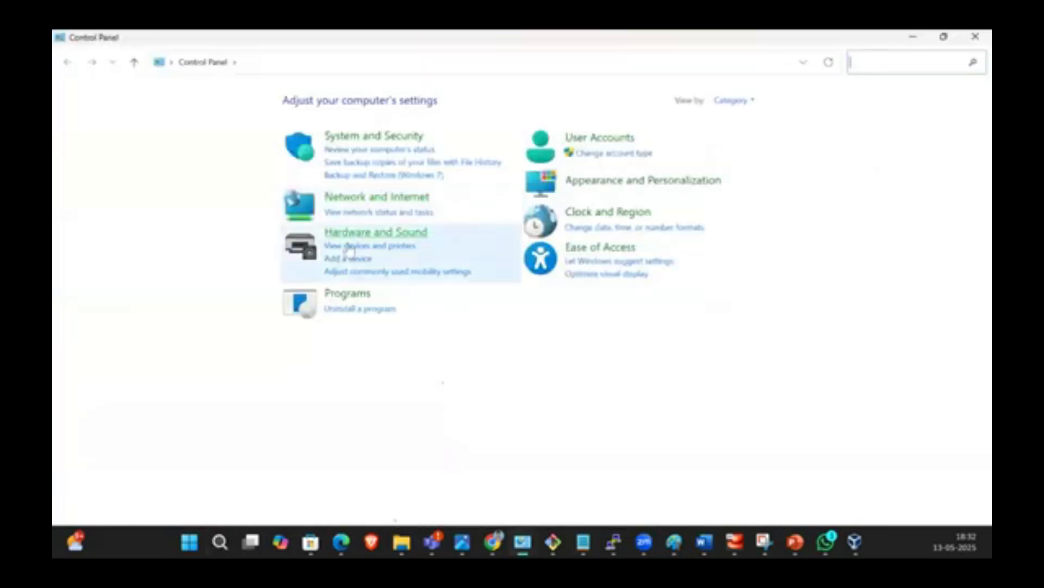
click(348, 294)
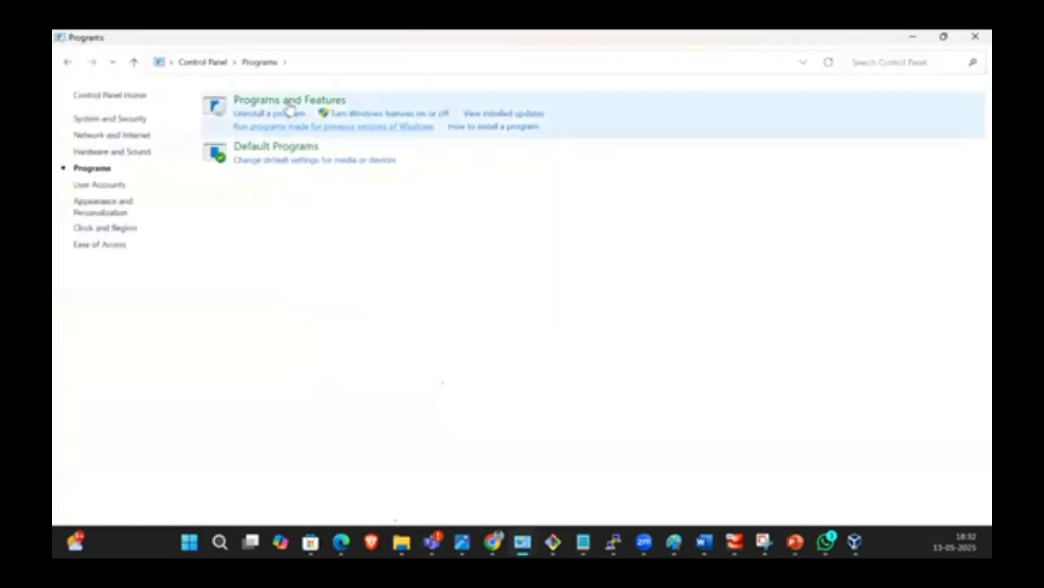
click(289, 102)
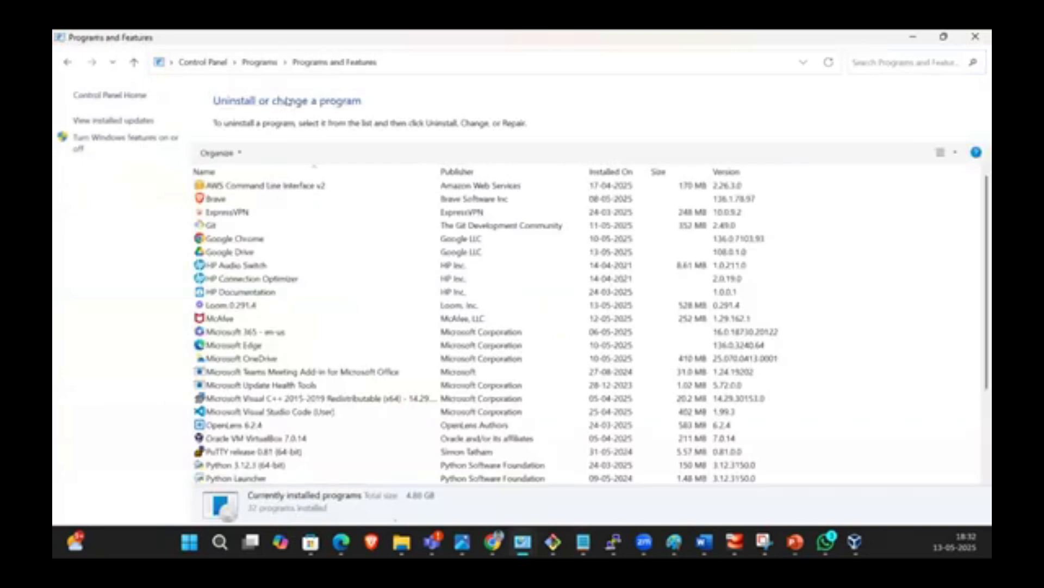
scroll(319, 280, down, 3)
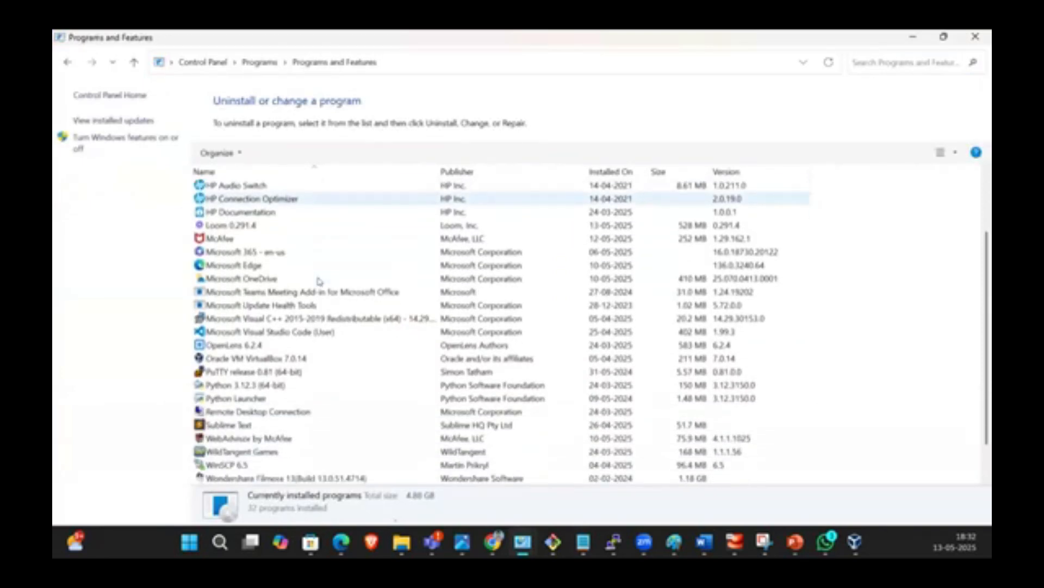
scroll(319, 281, down, 1)
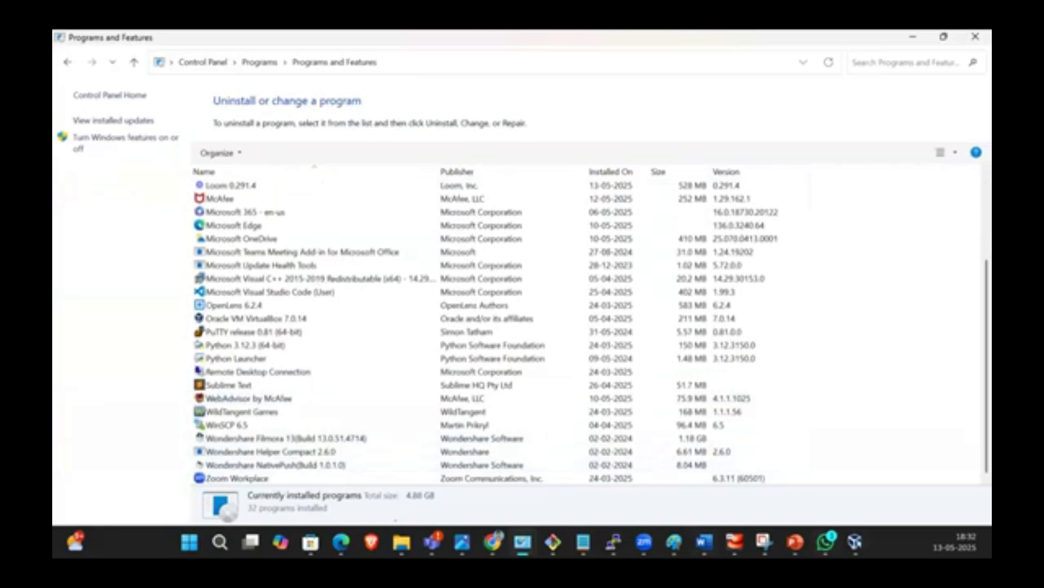
- Switch to Oracle VM VirtualBox Manager, show the running centos7 machine and shut it down with the command init 0
click(855, 542)
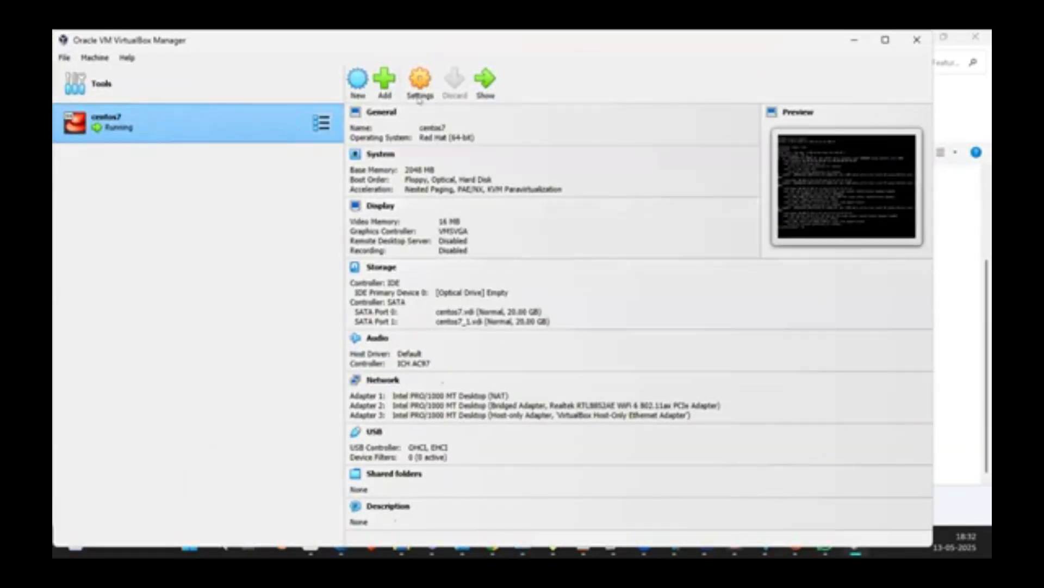
click(485, 82)
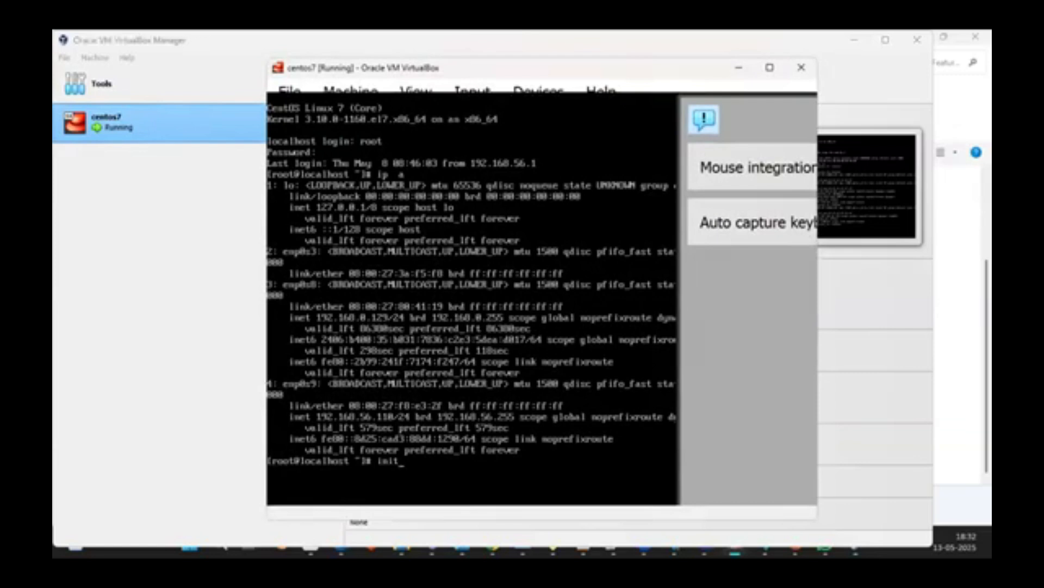
text(init 0)
key(Return)
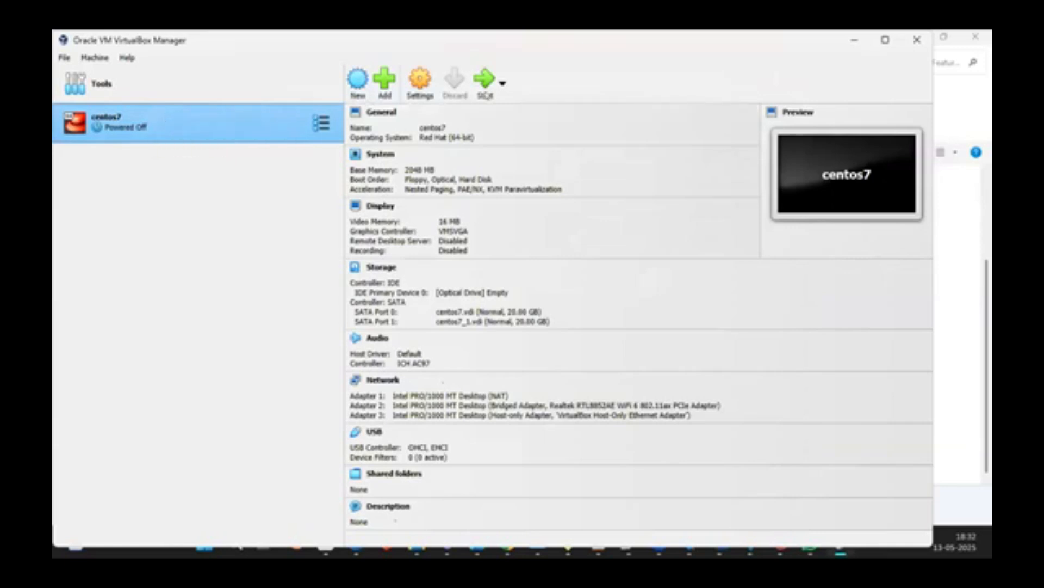
- Remove the centos7 virtual machine together with all its files, and close VirtualBox Manager
right_click(228, 131)
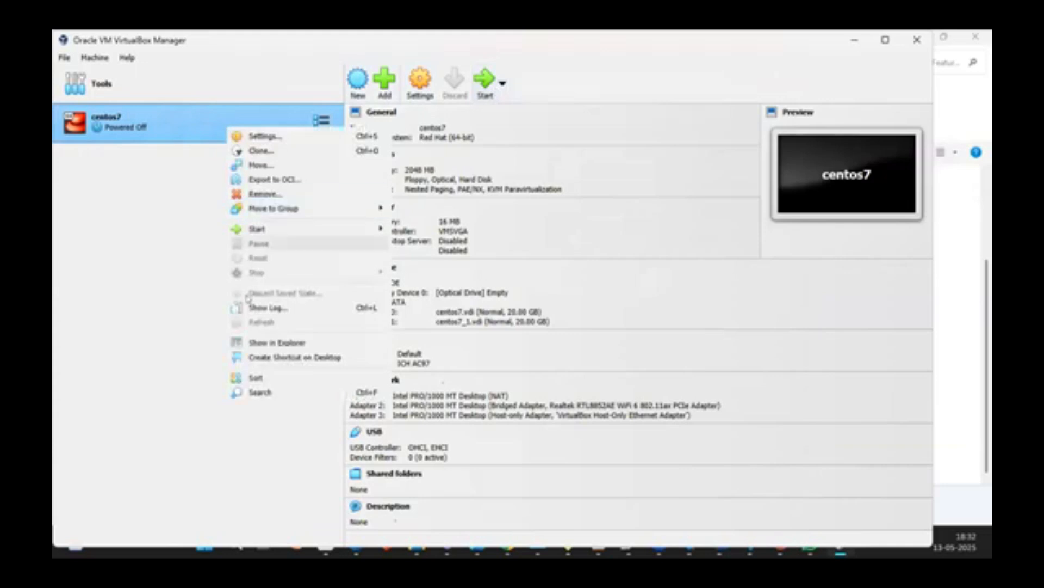
click(278, 196)
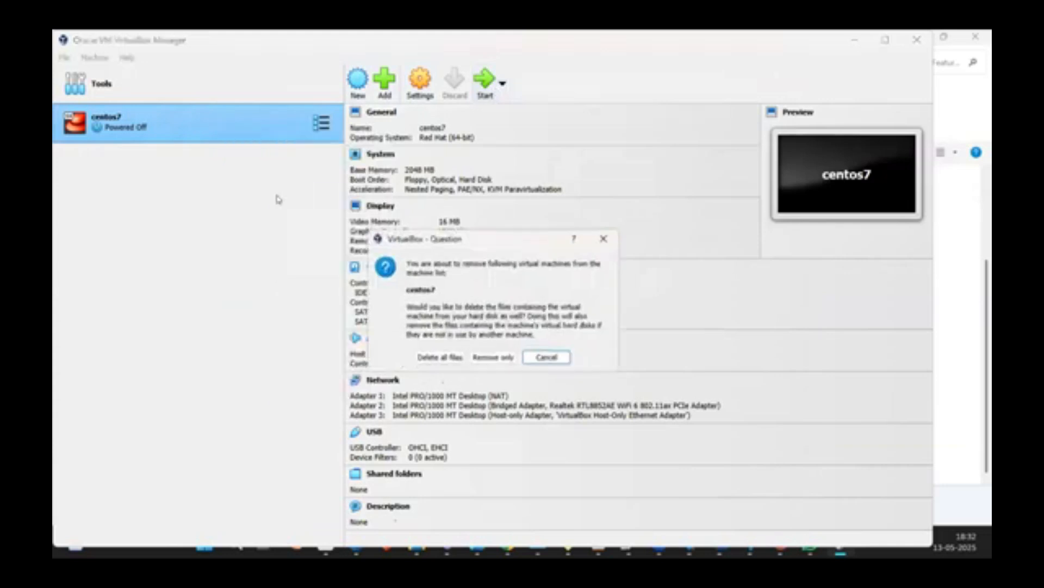
click(449, 361)
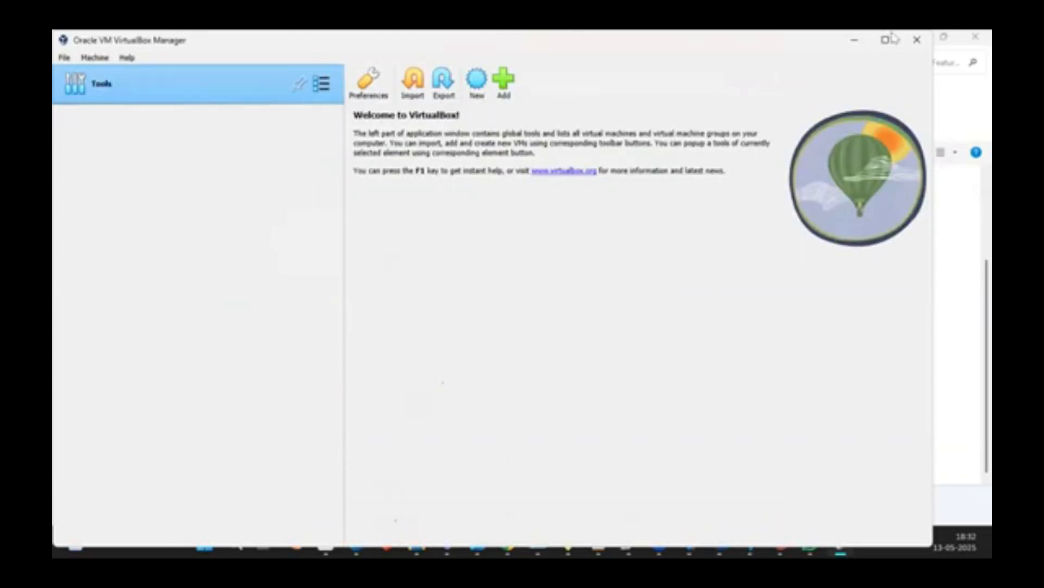
click(917, 39)
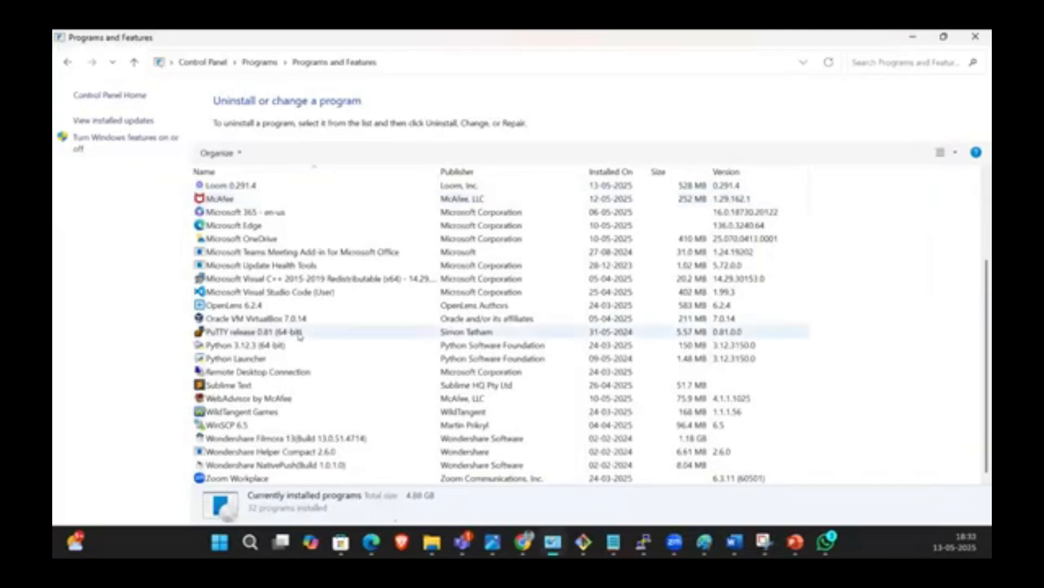
- Uninstall Microsoft Visual C++ 2015-2019 Redistributable (x64) and close its setup dialog
click(299, 278)
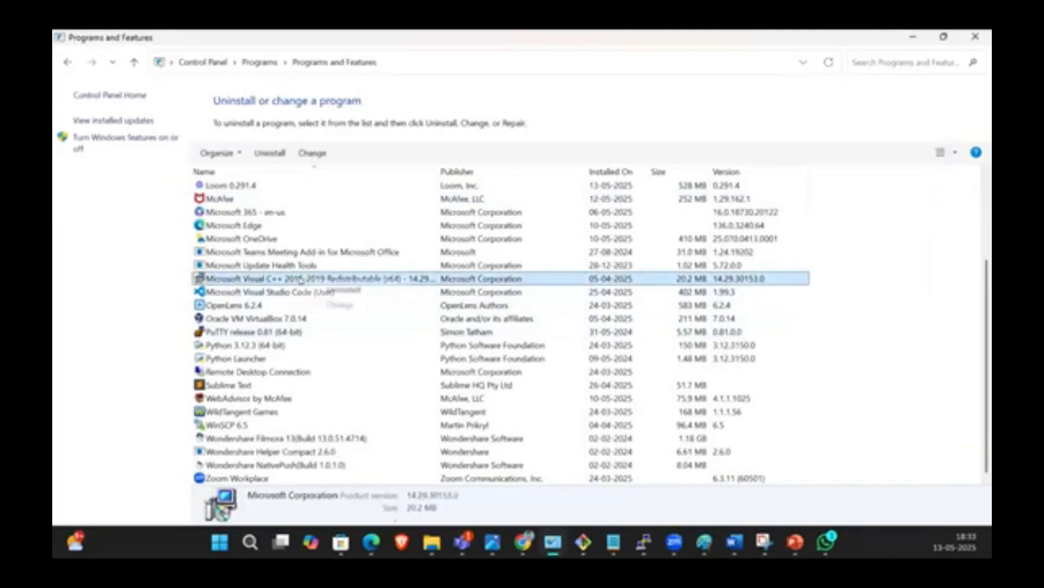
right_click(301, 278)
click(324, 288)
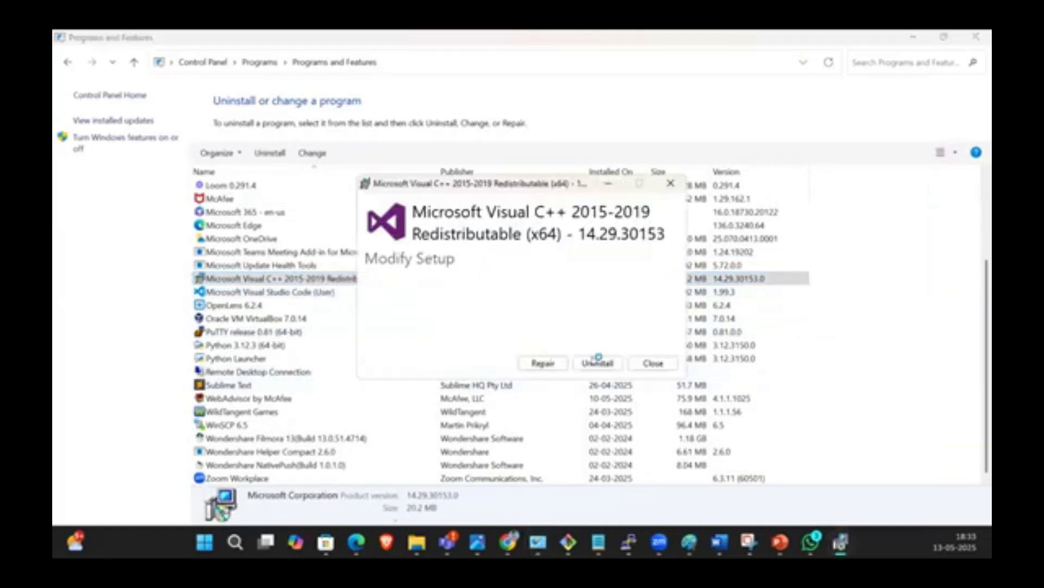
click(599, 361)
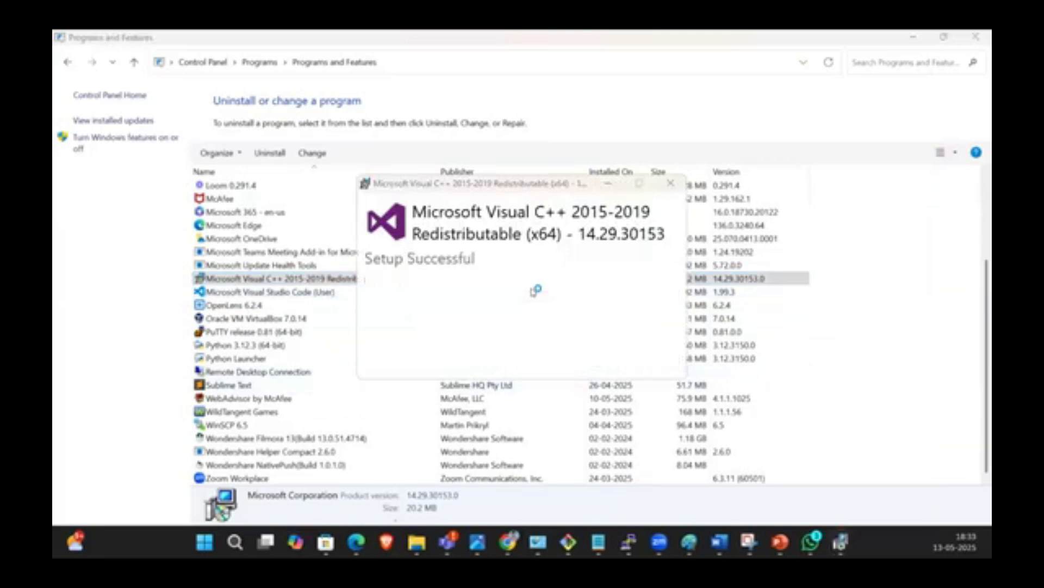
click(653, 363)
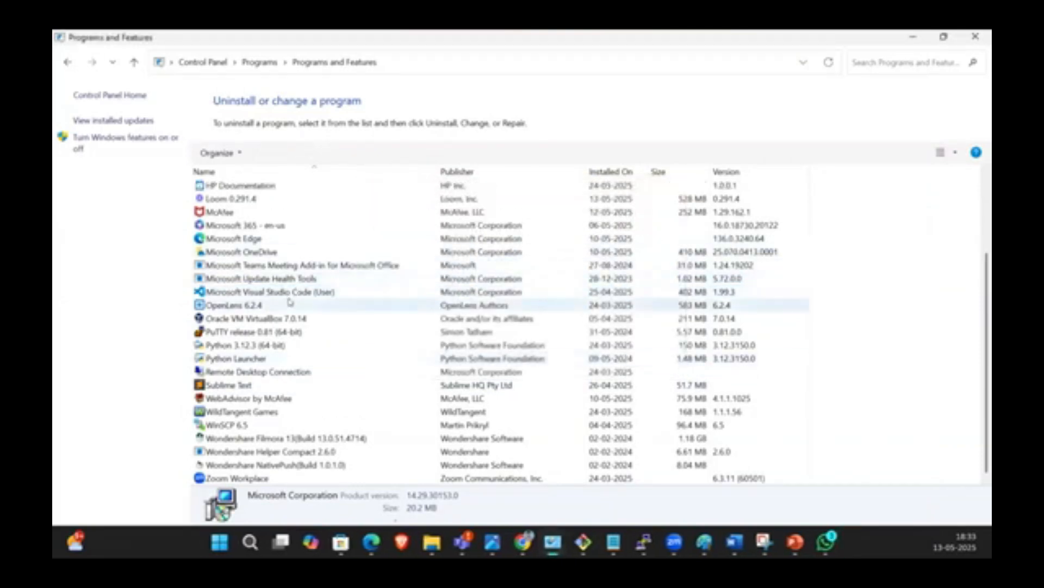
- Uninstall Oracle VM VirtualBox 7.0.14, check the program list for it, and close Programs and Features
click(290, 318)
right_click(311, 324)
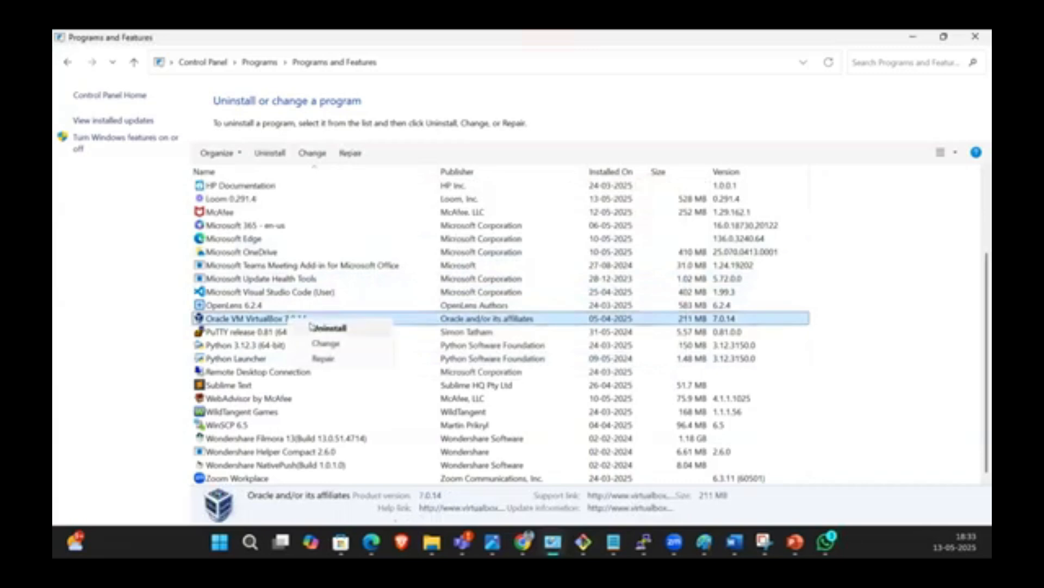
click(312, 326)
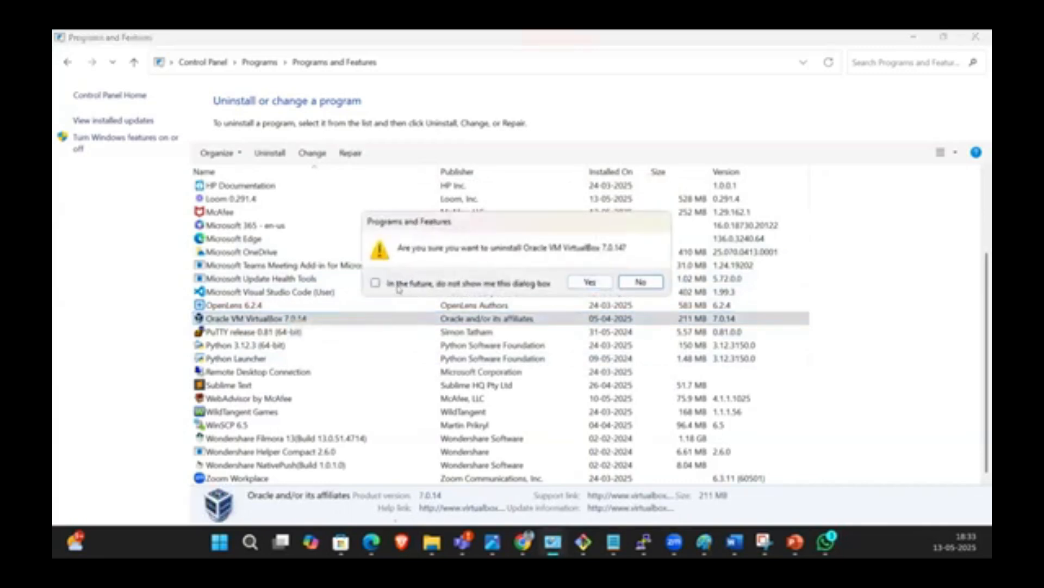
click(589, 283)
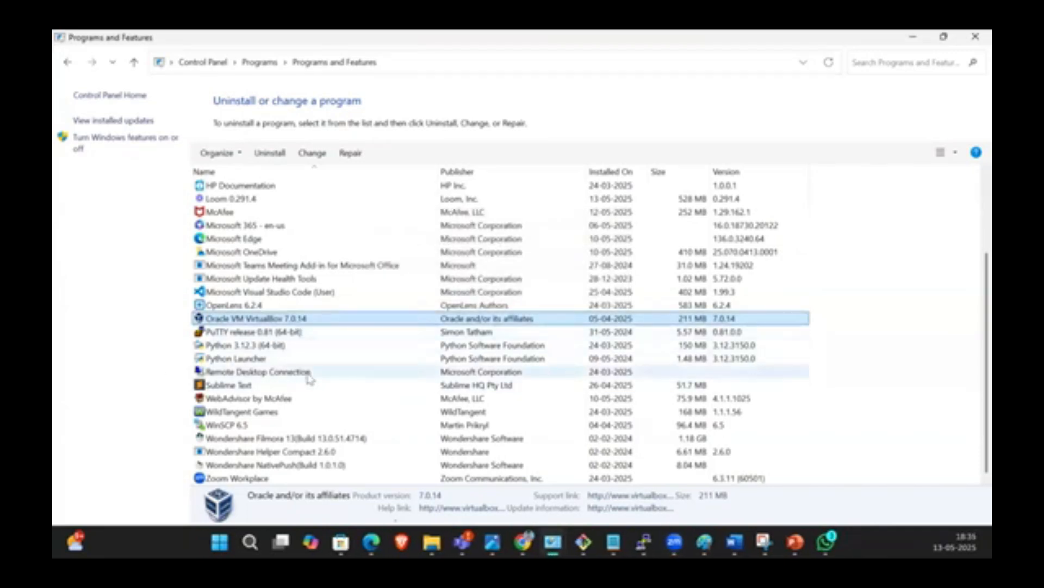
scroll(310, 379, up, 3)
scroll(310, 380, down, 3)
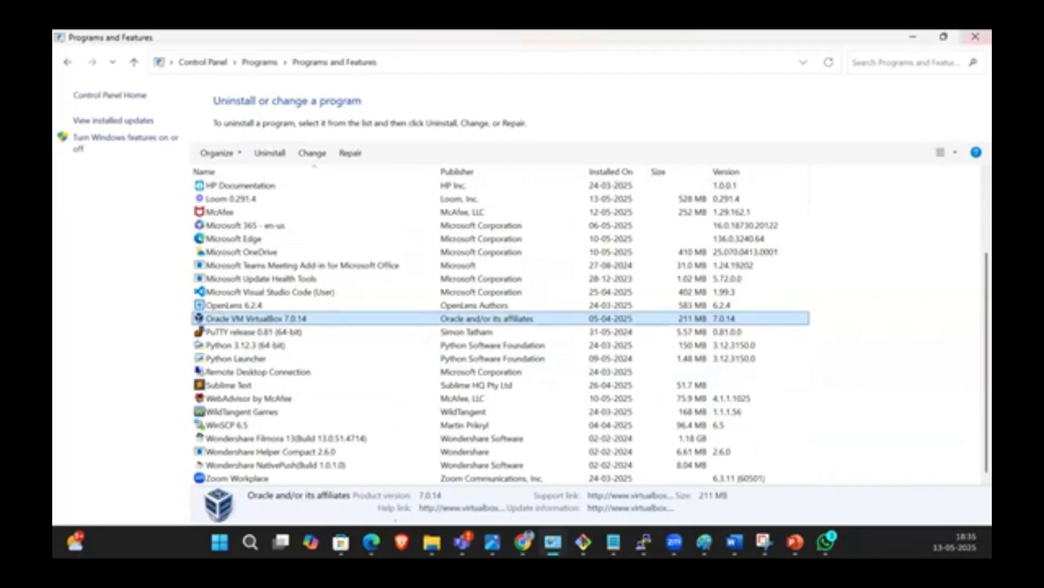
click(975, 37)
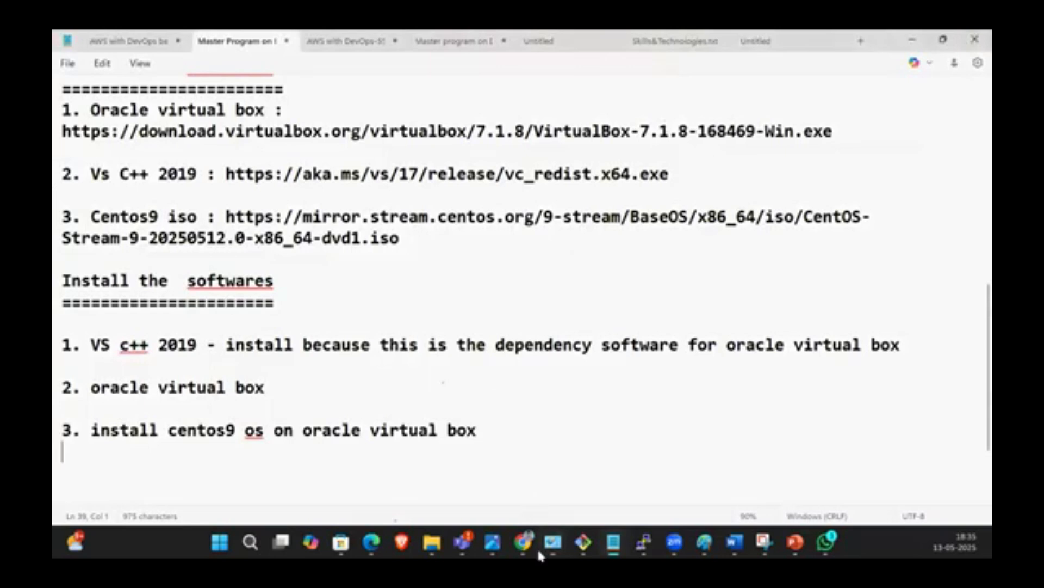
- Search Windows for Control Panel and open it at its main category page
mouse_move(541, 551)
click(626, 479)
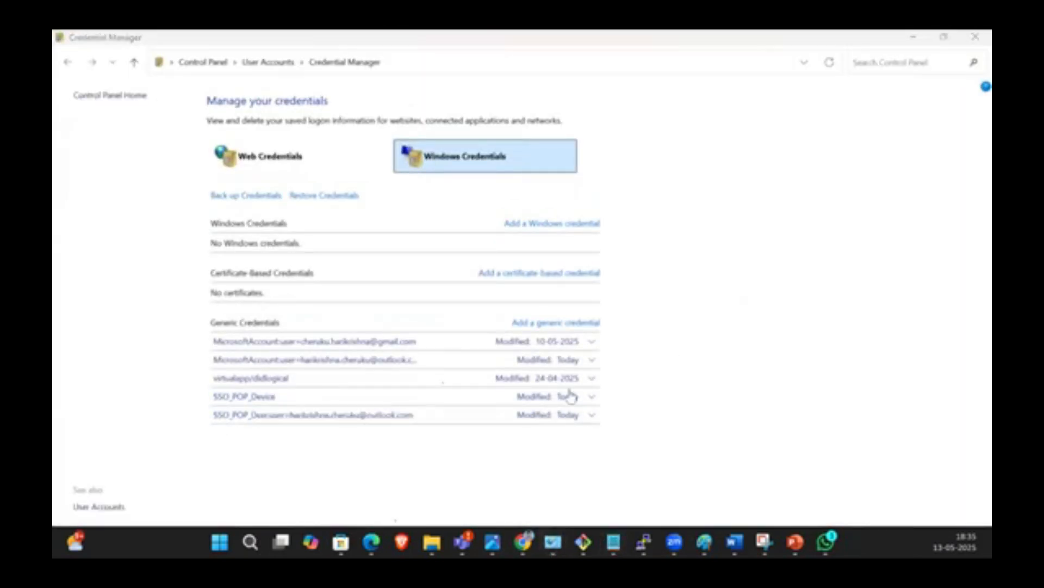
click(251, 542)
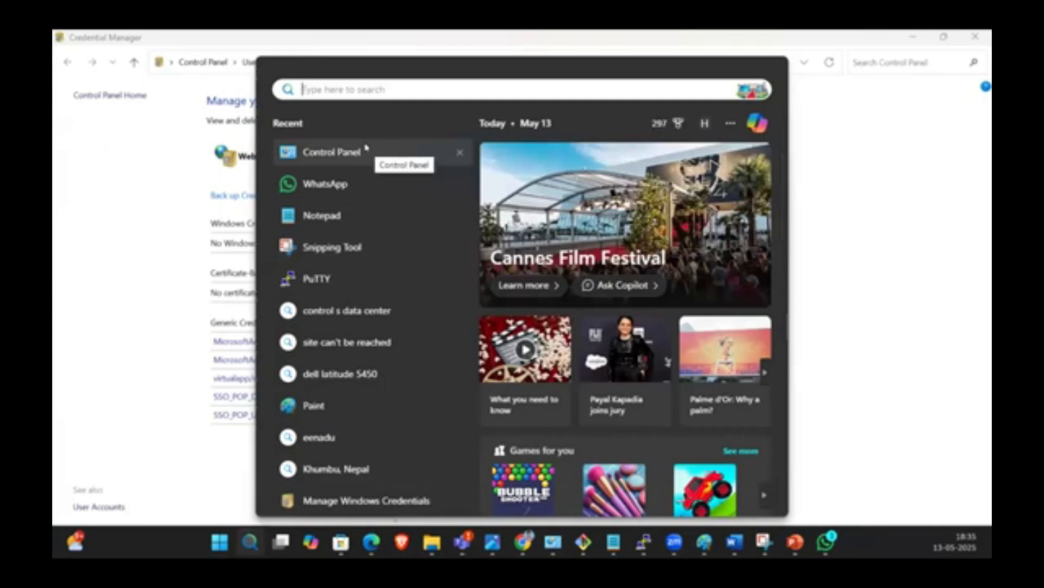
text(co)
key(BackSpace)
key(BackSpace)
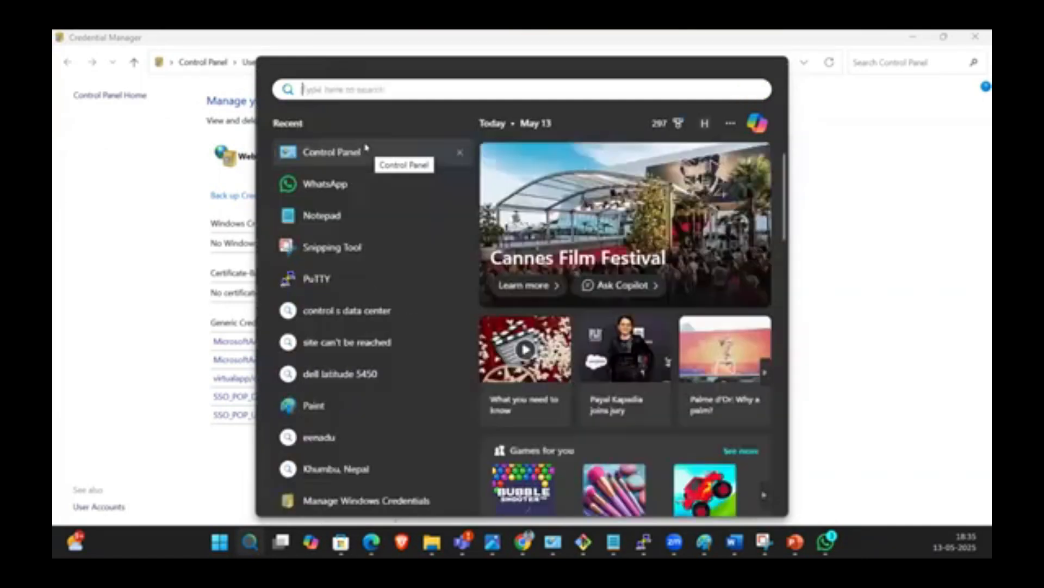
text(ce)
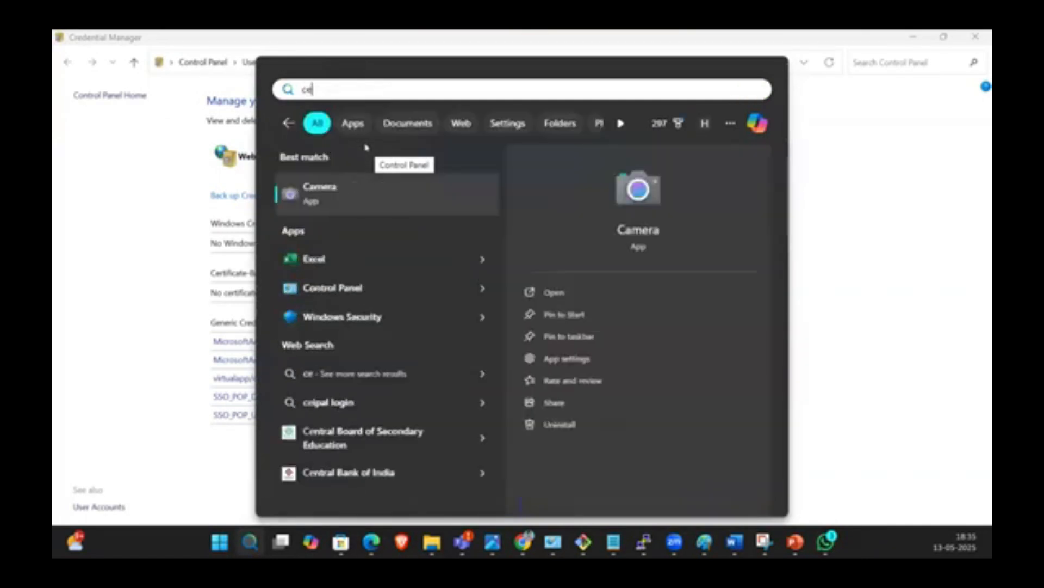
key(BackSpace)
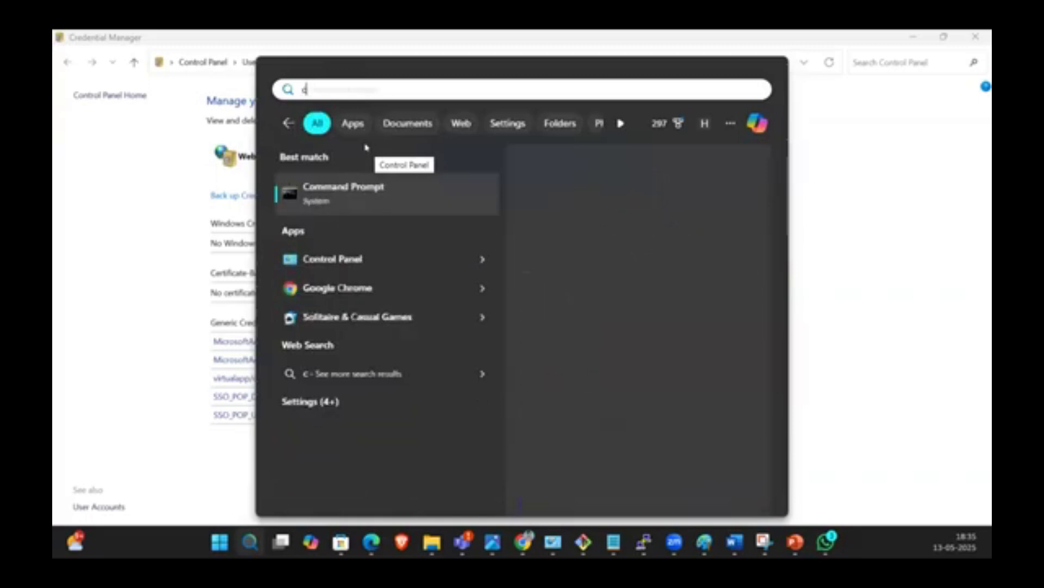
key(BackSpace)
text(con)
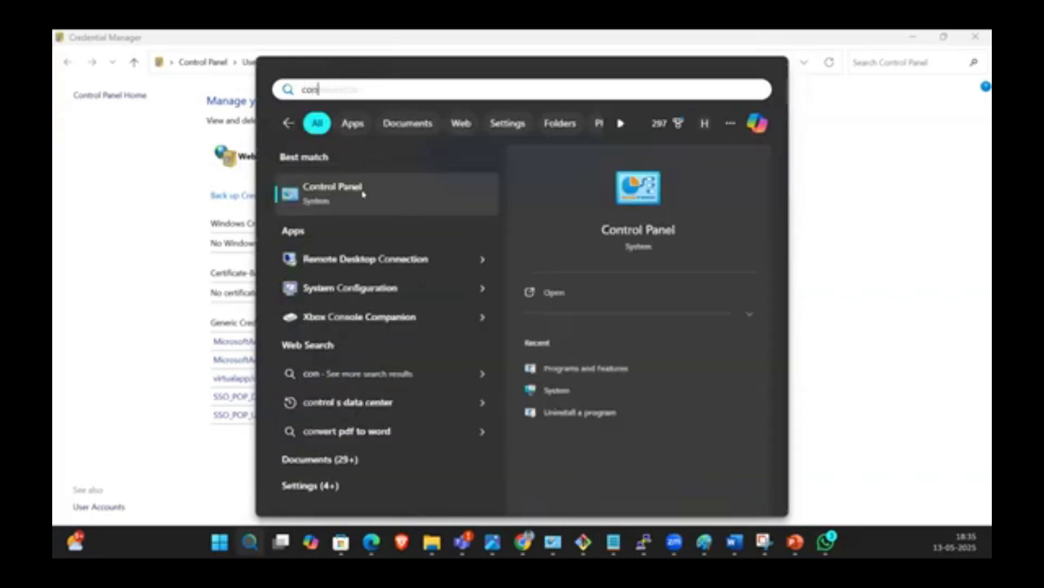
click(363, 194)
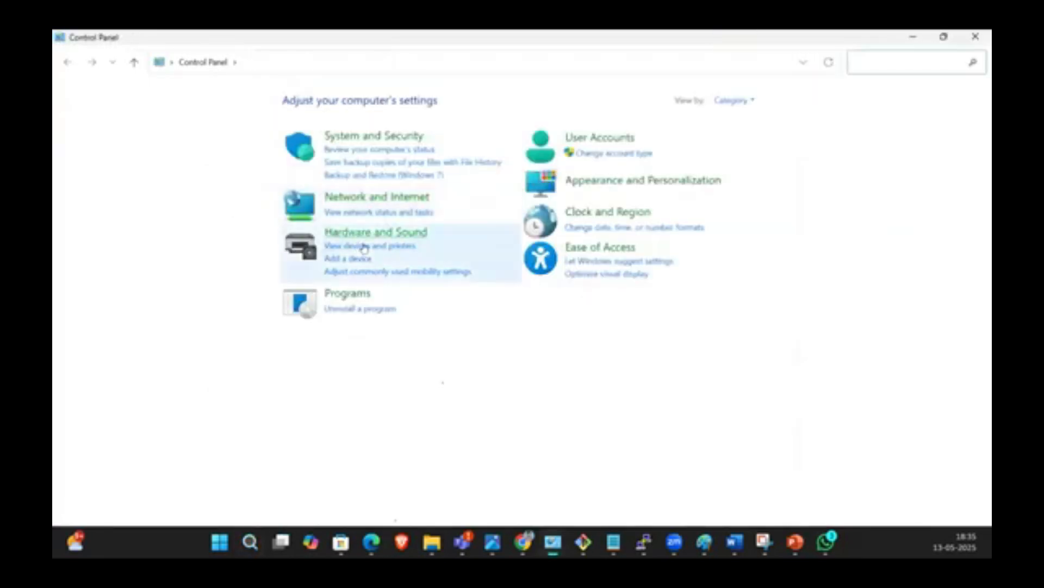
- Check the Programs and Features list for VirtualBox and Visual C++ entries, and minimise both Control Panel windows
click(348, 294)
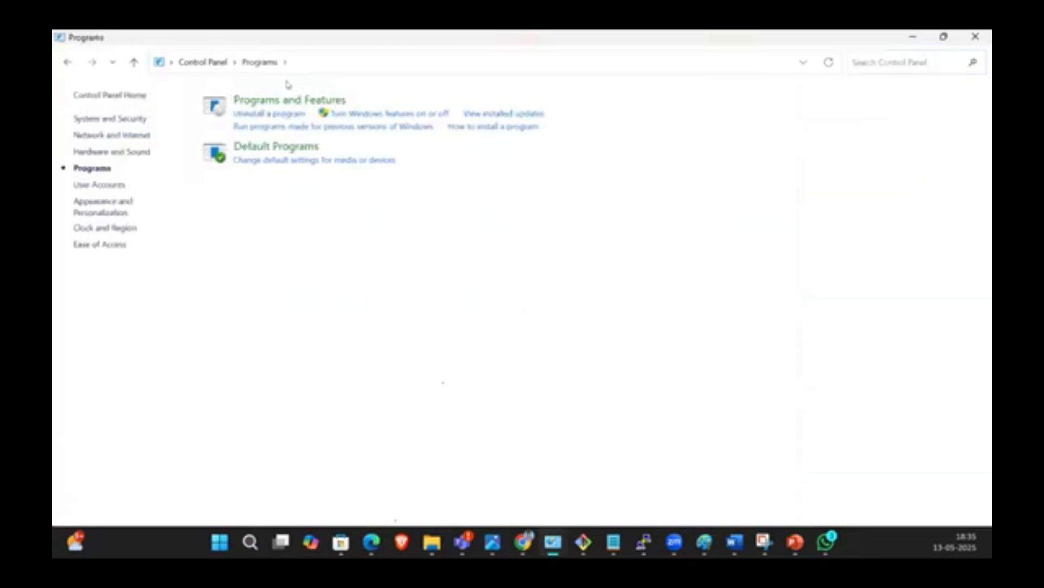
click(271, 100)
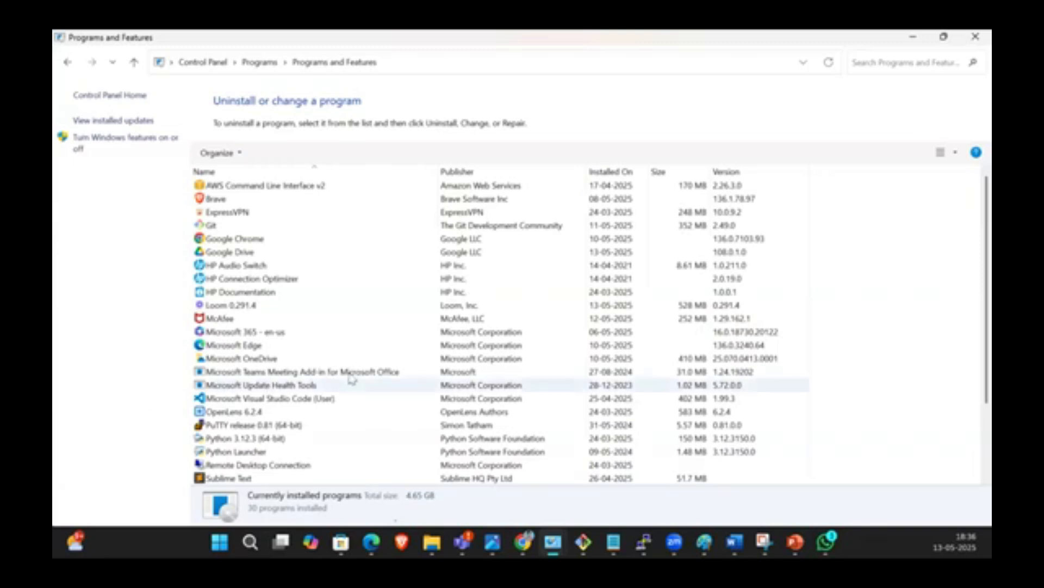
scroll(351, 378, down, 3)
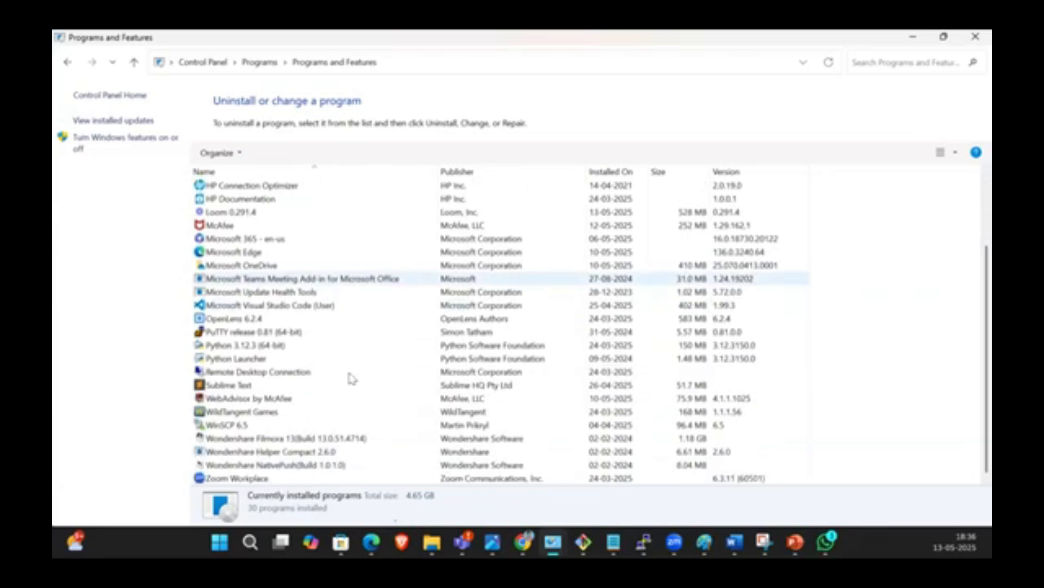
click(913, 37)
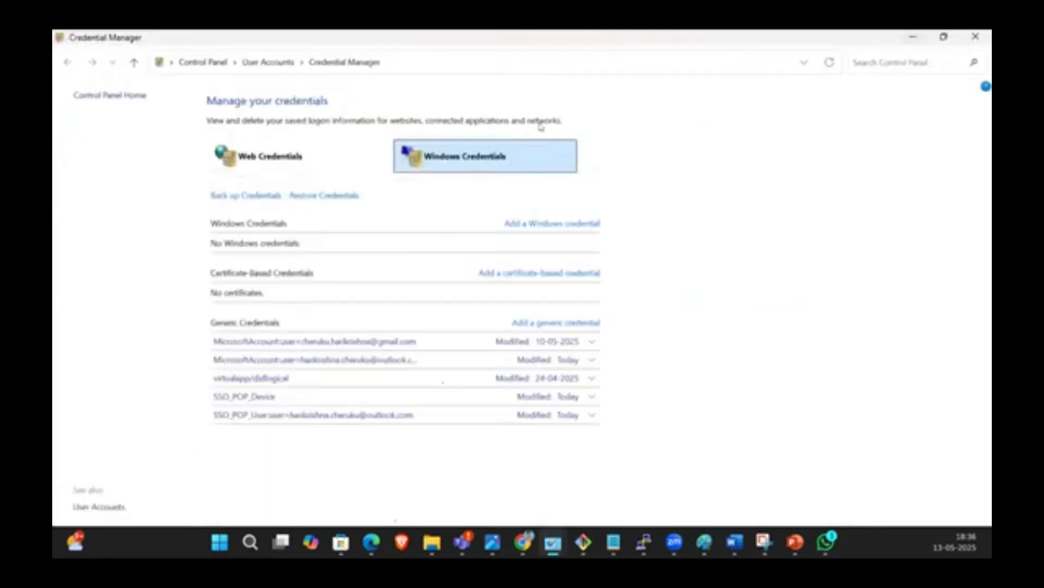
click(914, 37)
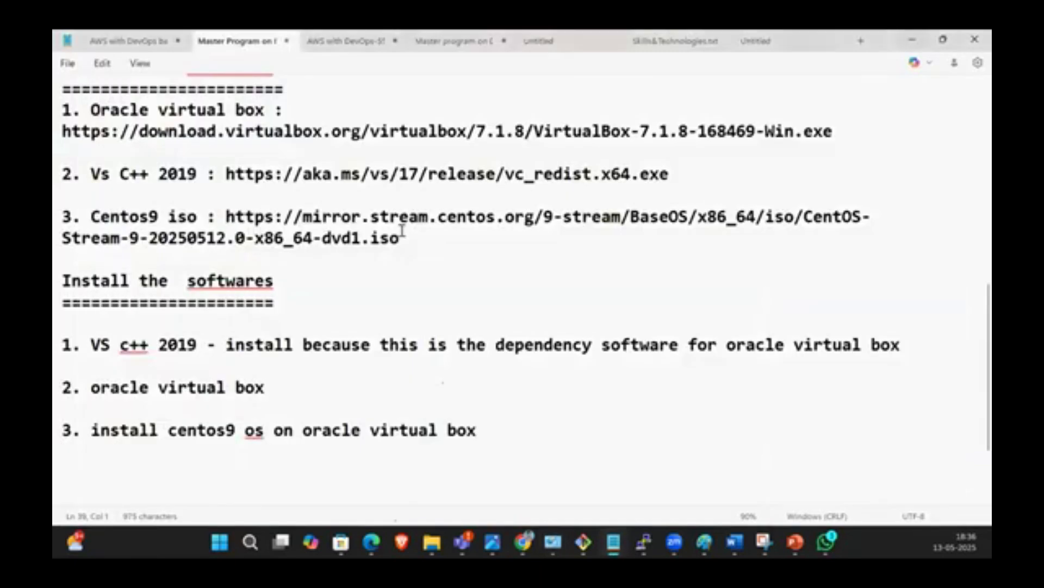
- Select the download notes from the "Download the softwares:" heading through the end of the Centos9 iso link
scroll(306, 294, up, 1)
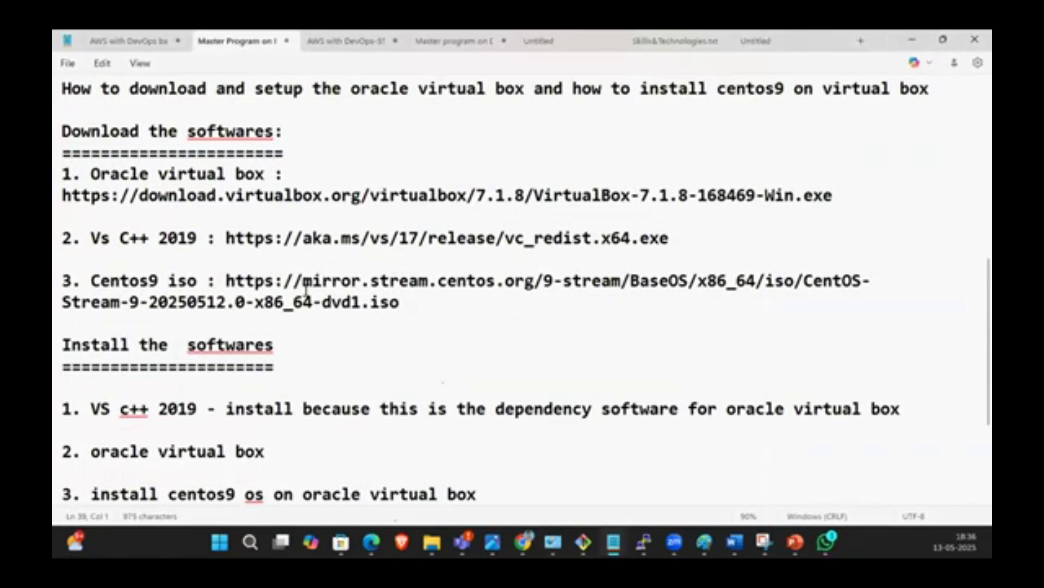
drag(422, 312, 65, 147)
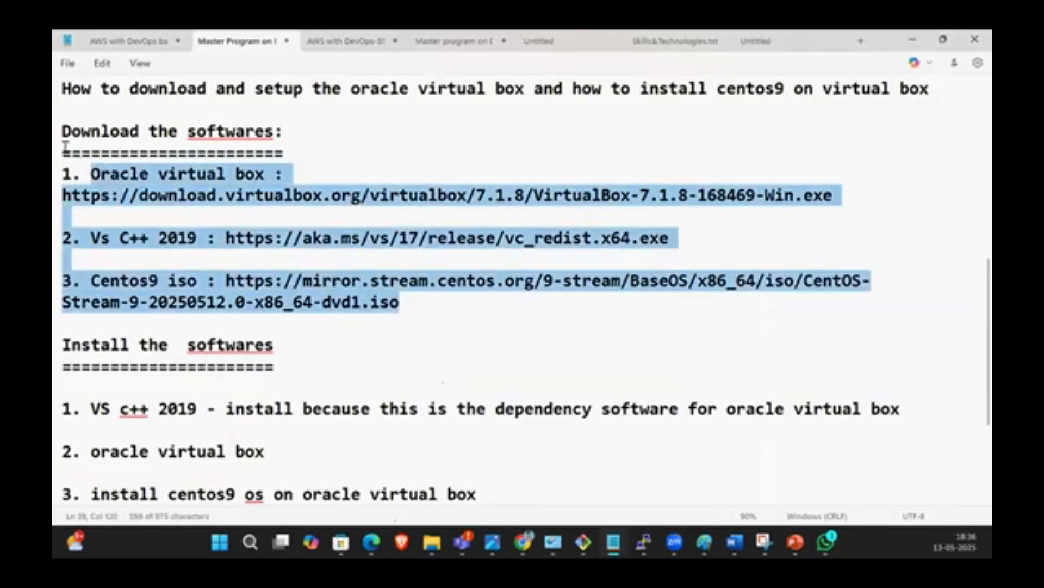
click(411, 306)
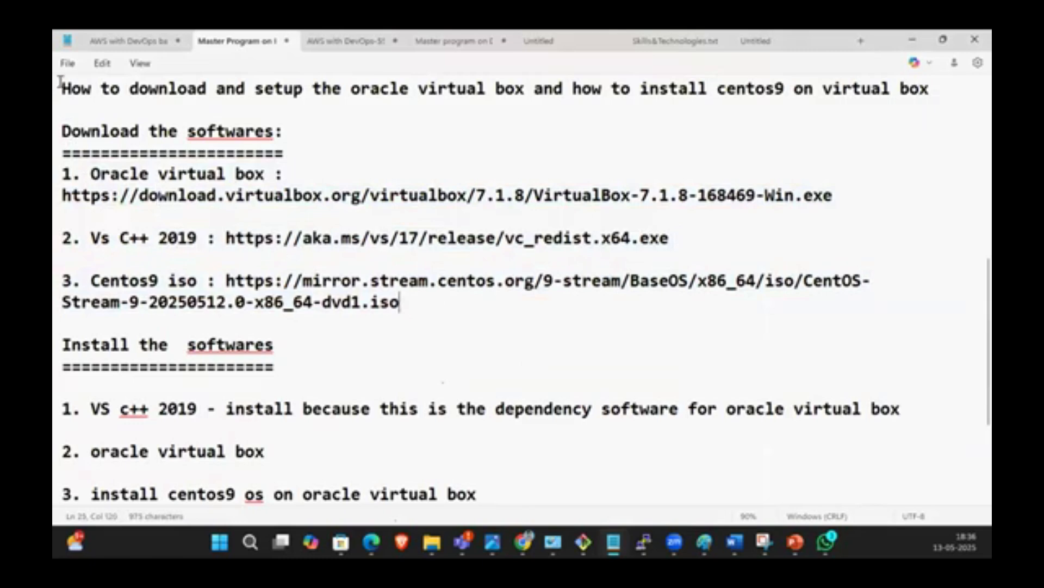
key(ctrl+shift+Home)
scroll(103, 303, down, 6)
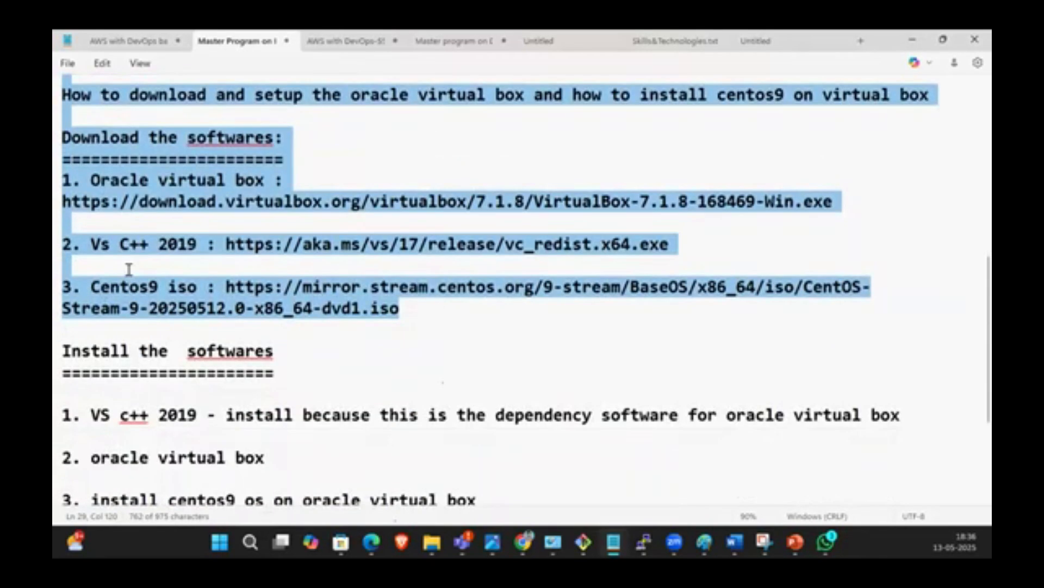
right_click(113, 261)
click(71, 129)
click(68, 136)
key(shift+Down)
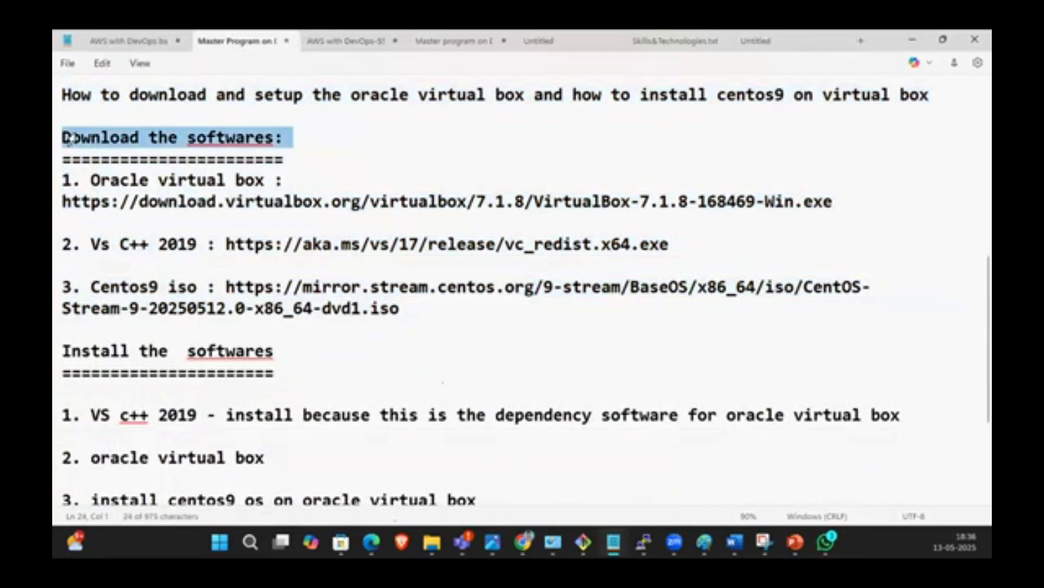
click(358, 268)
drag(402, 308, 76, 140)
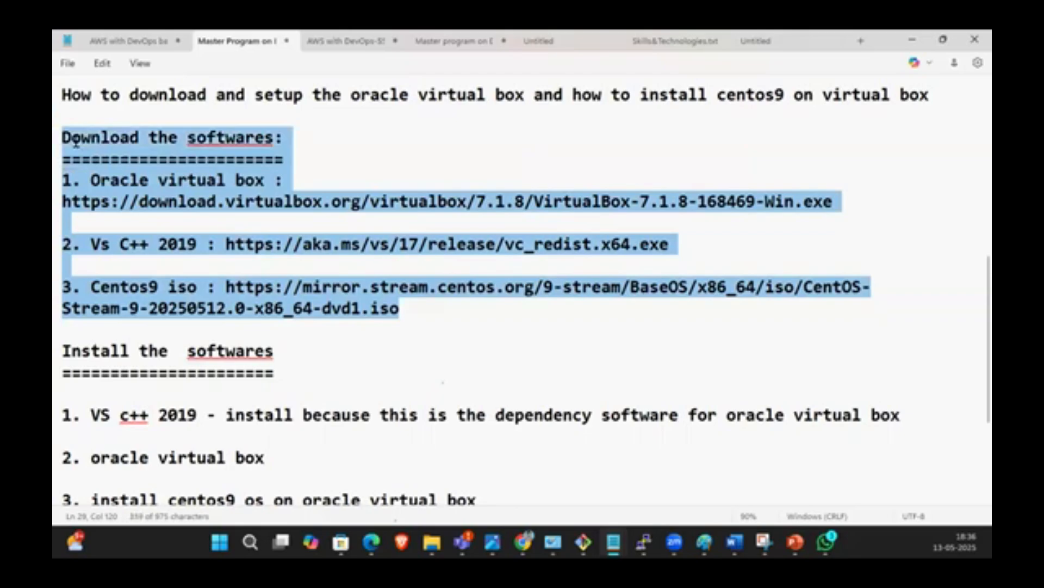